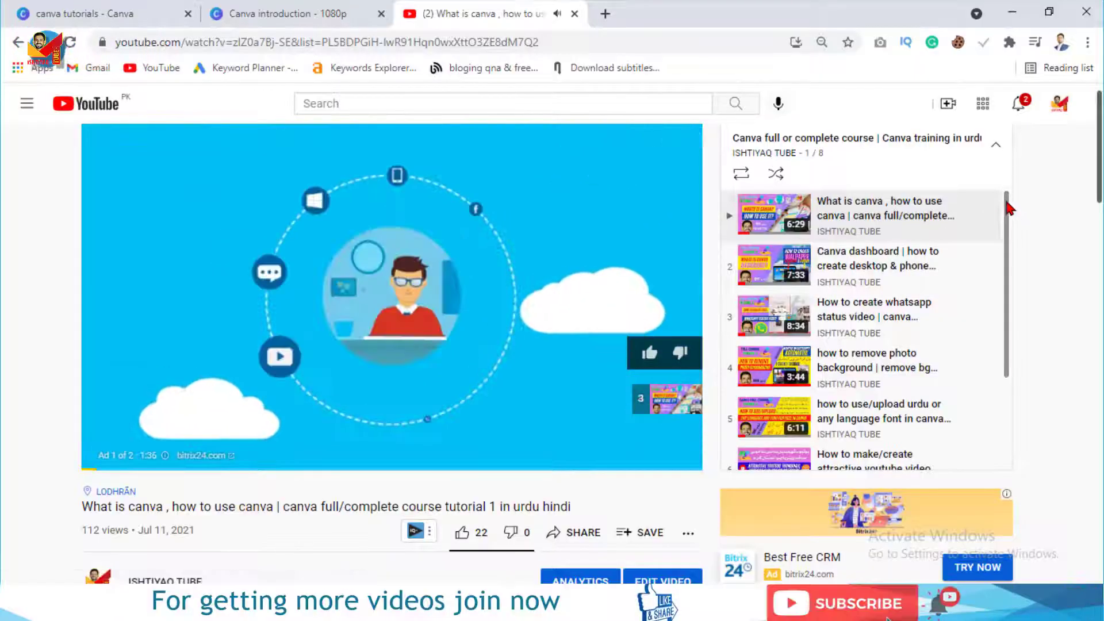
- Scroll the YouTube page down to the Canva tutorial showing the tropical-leaf thanks card
drag(1009, 207, 1012, 316)
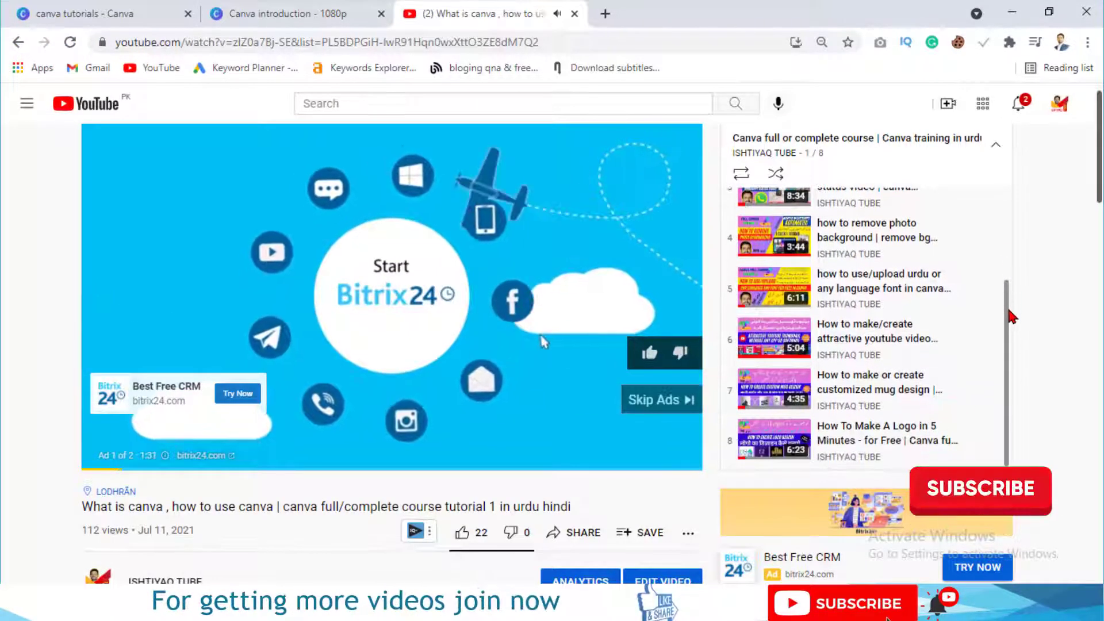
scroll(1046, 318, down, 1)
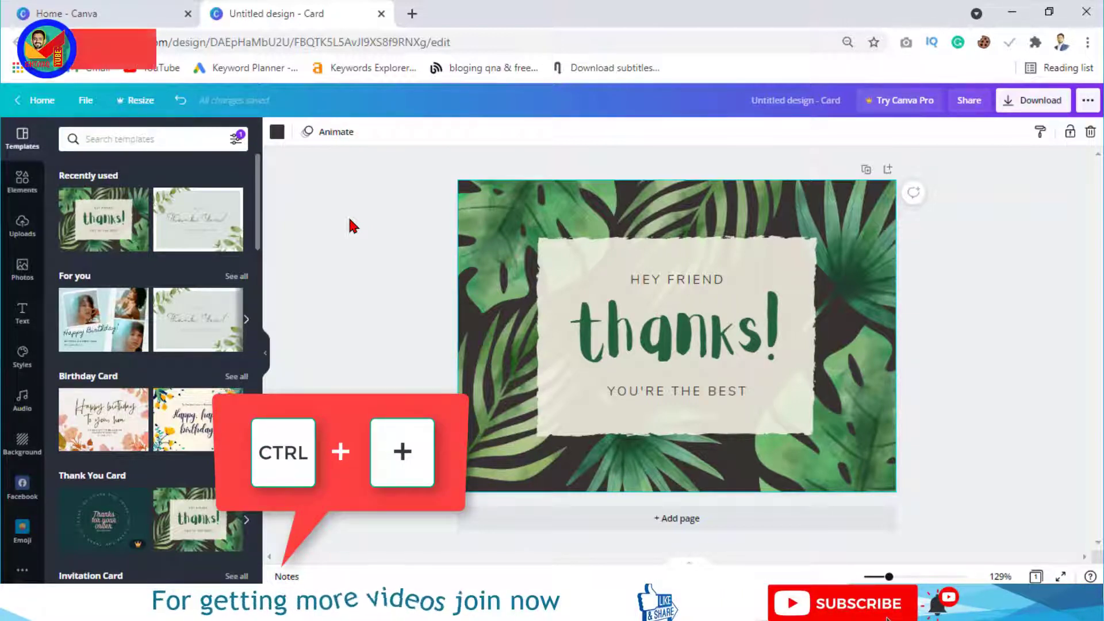
key(ctrl+plus)
key(ctrl+plus)
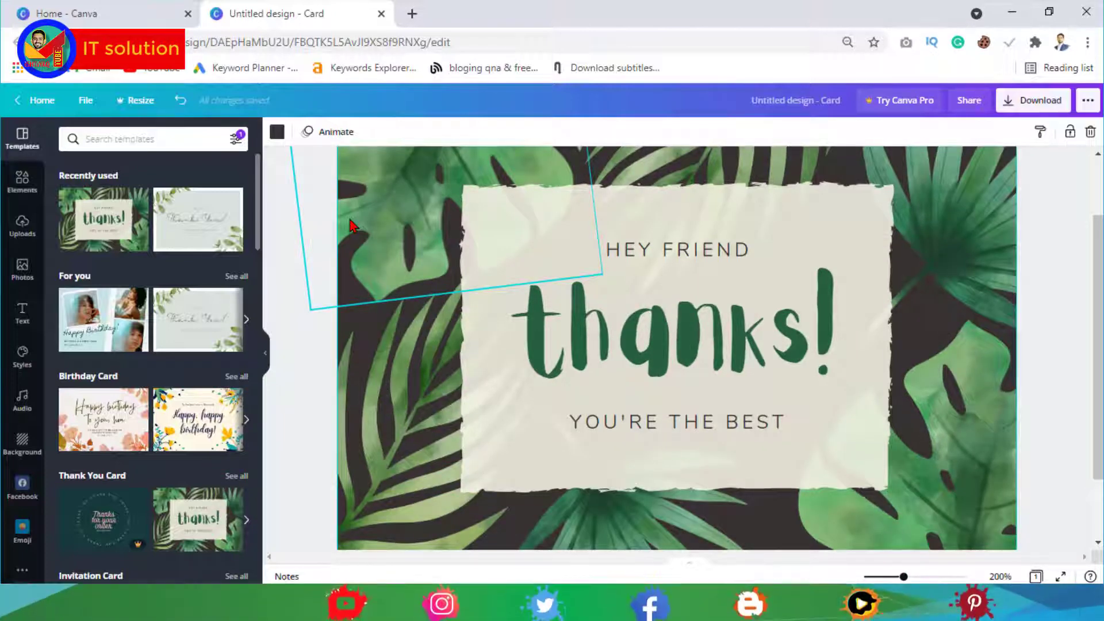
key(ctrl+minus)
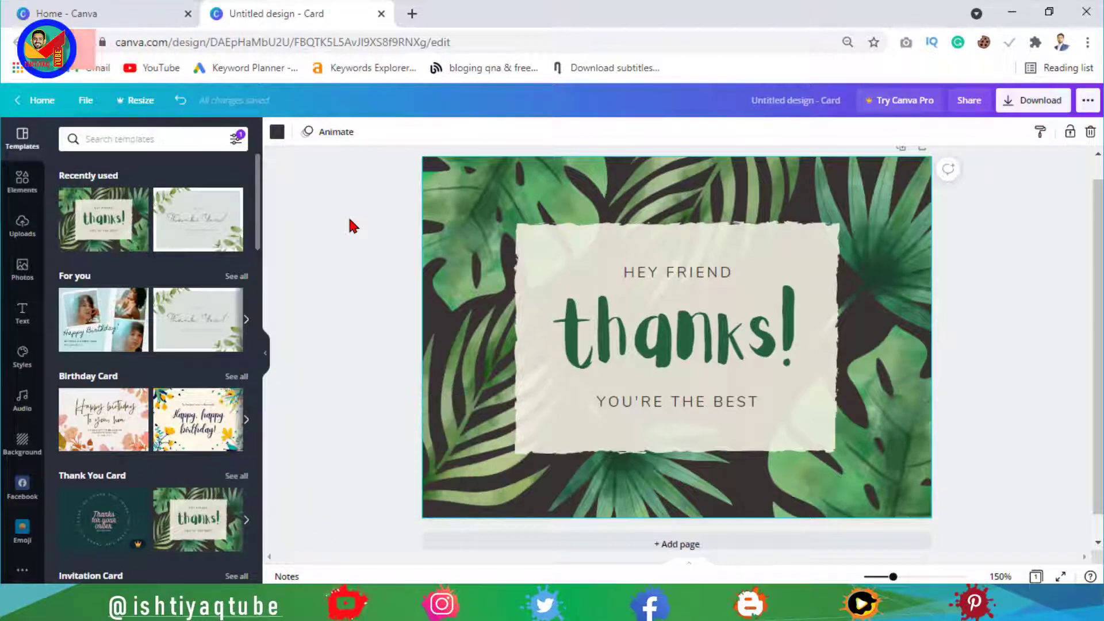
key(ctrl+0)
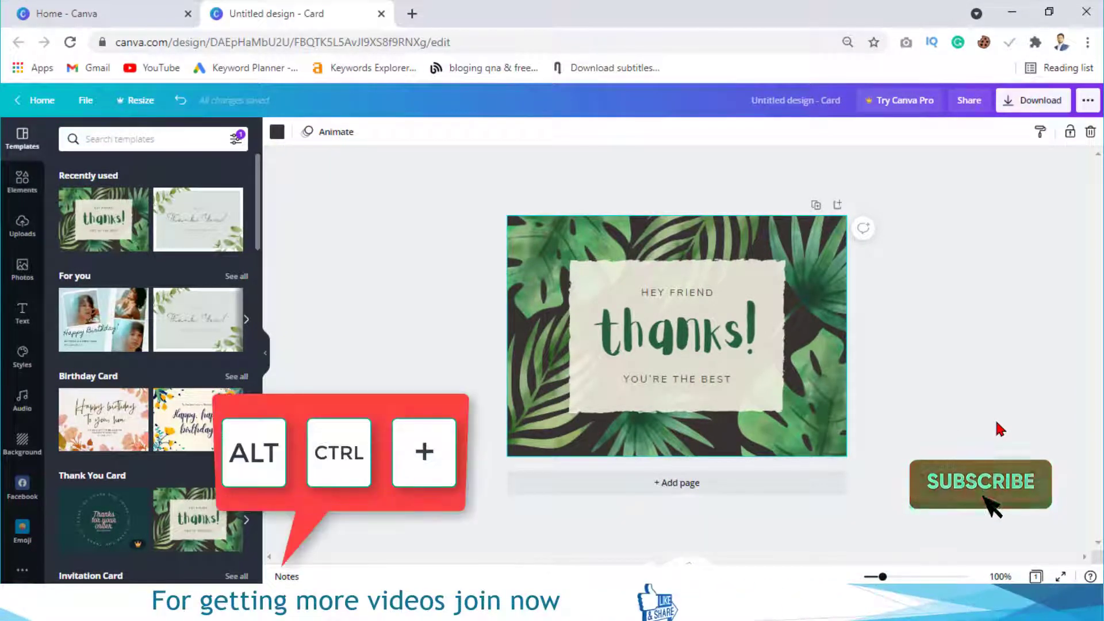
key(ctrl+alt+plus)
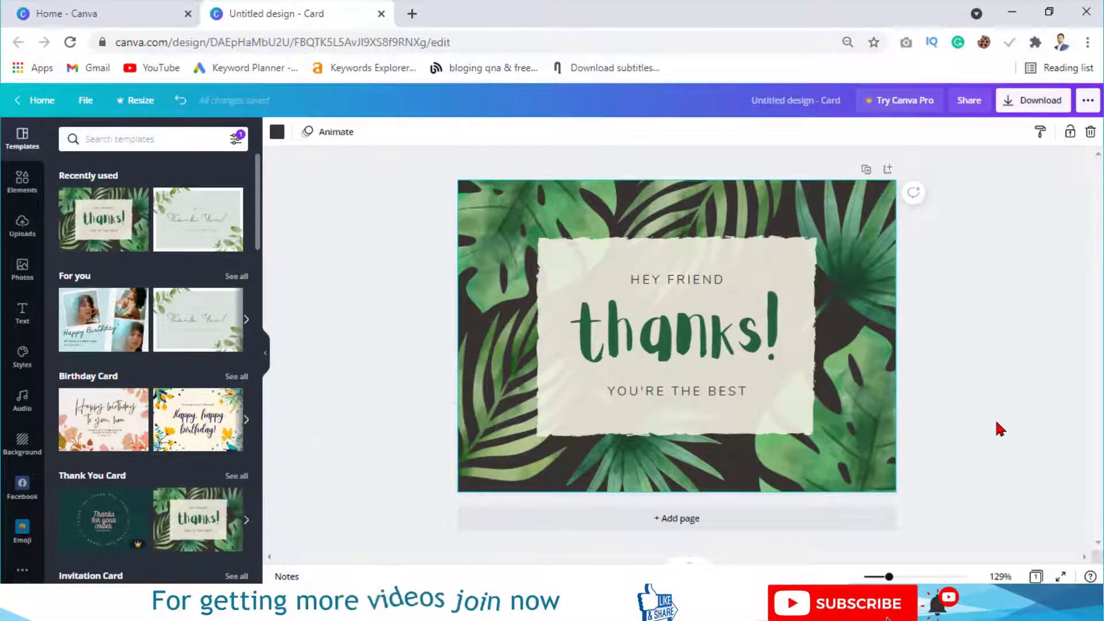
- Delete the paper panel behind the text and add a green circle
click(802, 282)
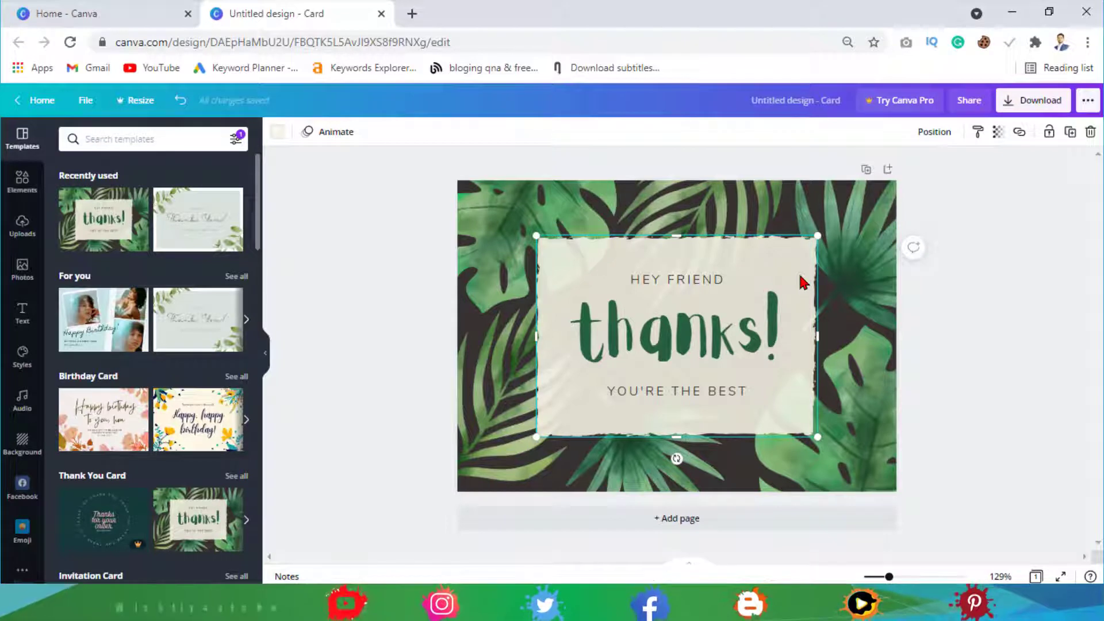
key(Delete)
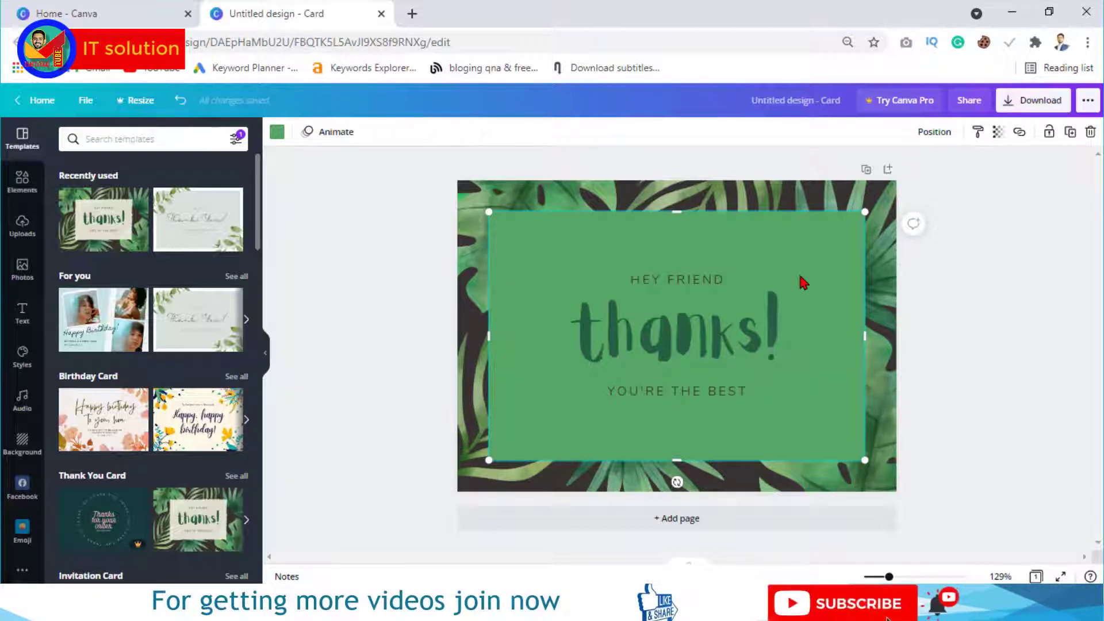
key(c)
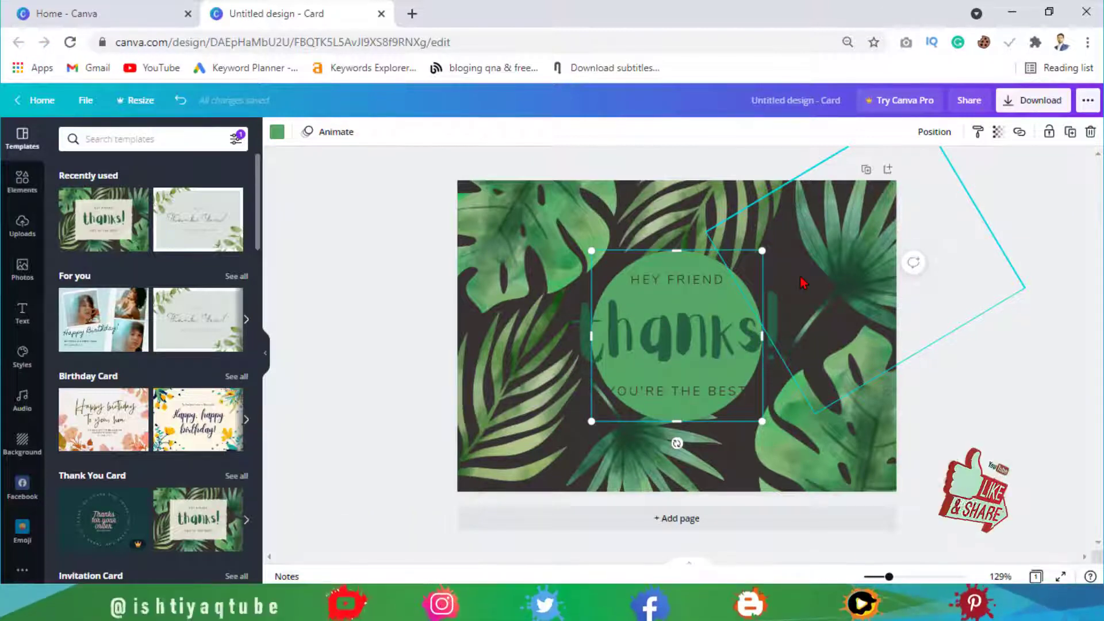
- Enlarge the green circle from its centre to the card's full height and add a horizontal line
key(ctrl+Right)
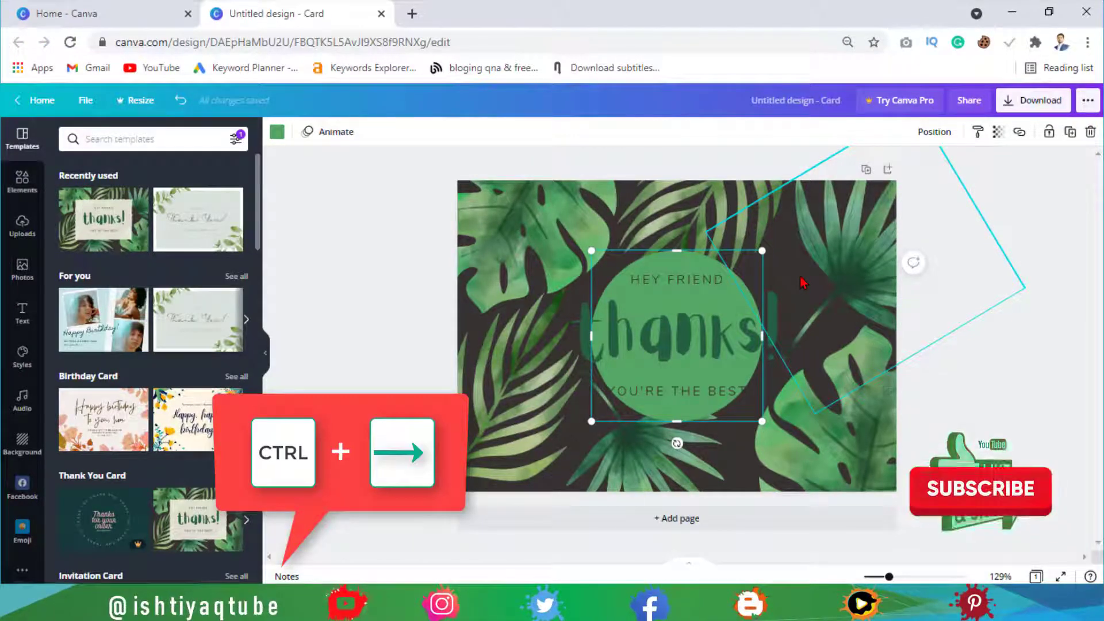
key(ctrl+Right)
key(ctrl+Right)
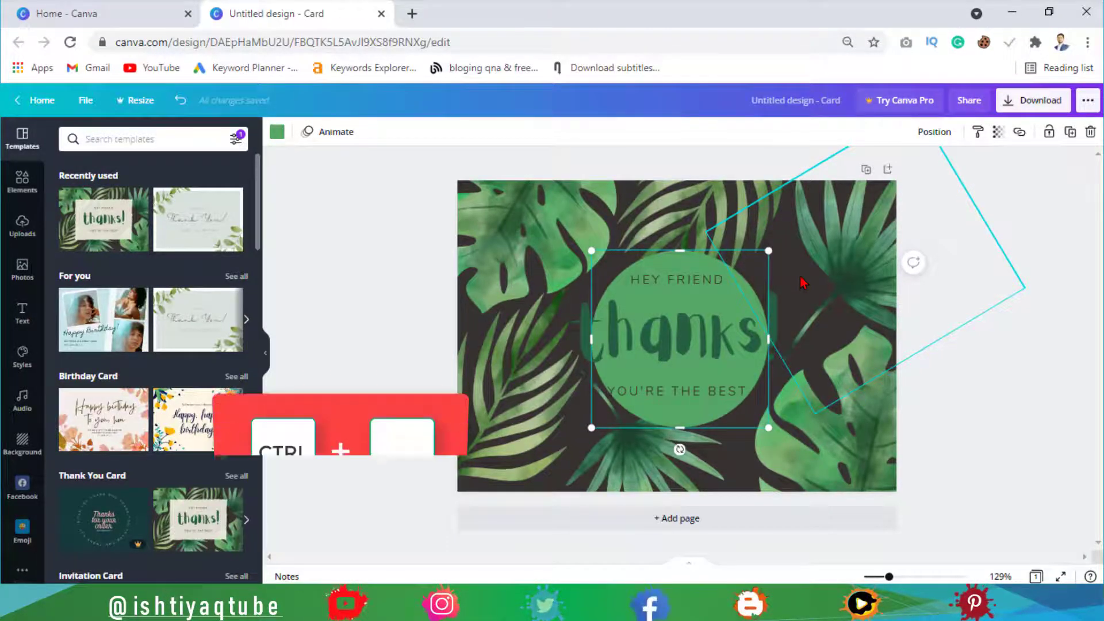
drag(768, 430, 796, 450)
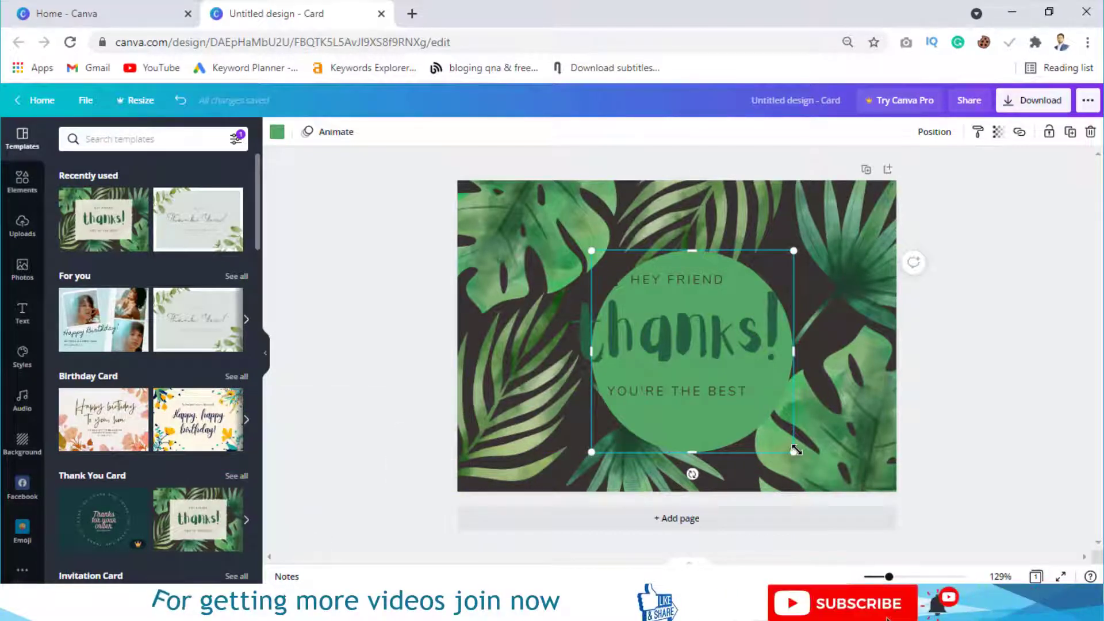
key(Delete)
key(ctrl+z)
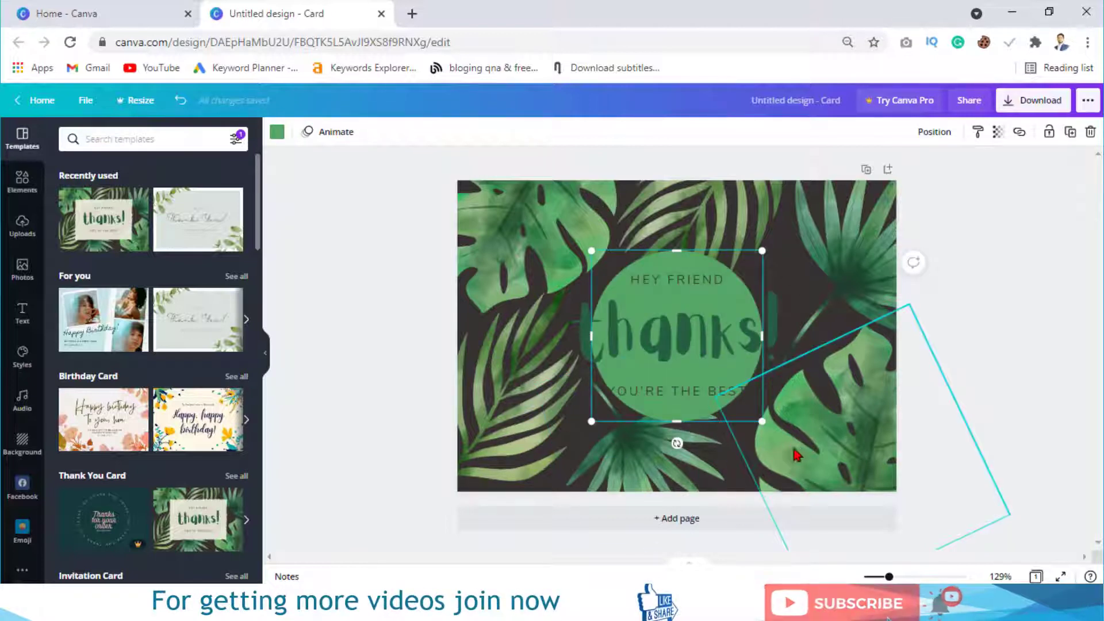
key(alt)
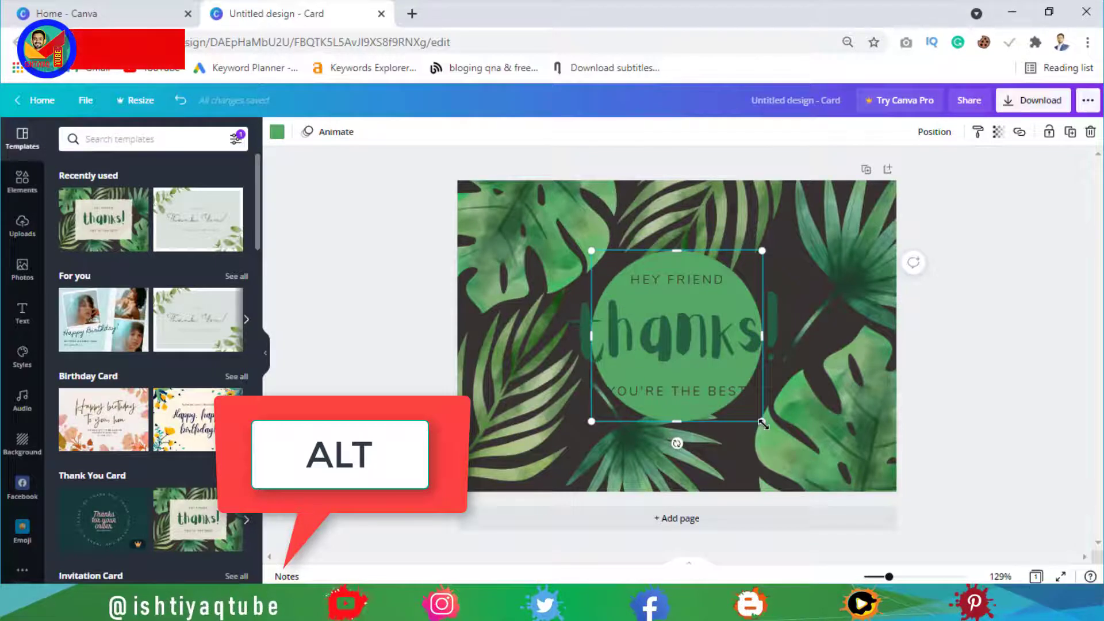
drag(764, 423, 836, 487)
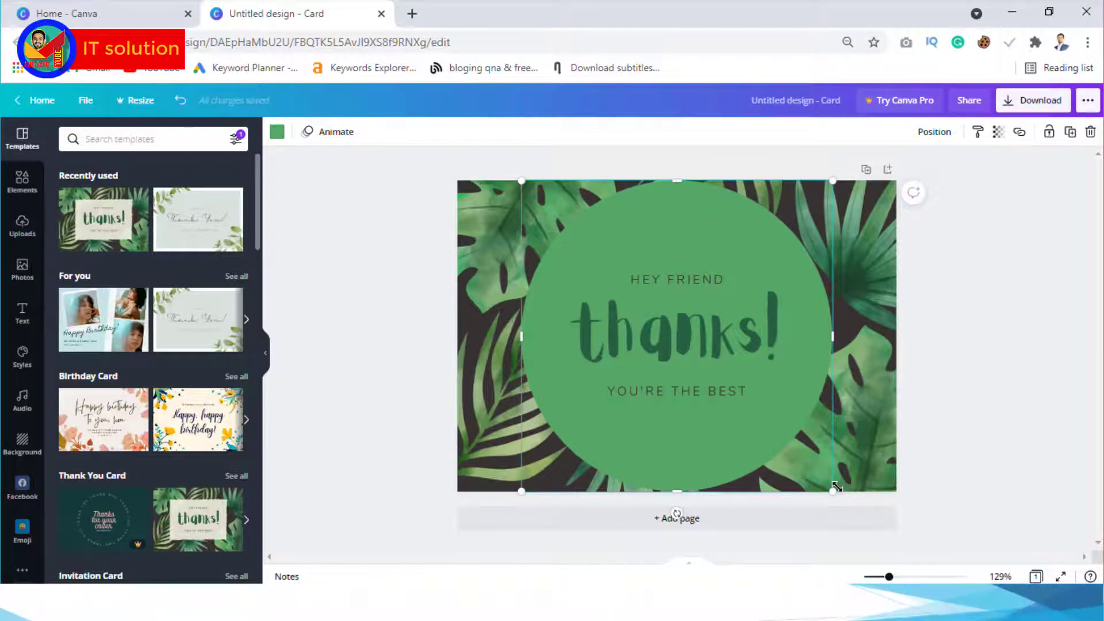
key(l)
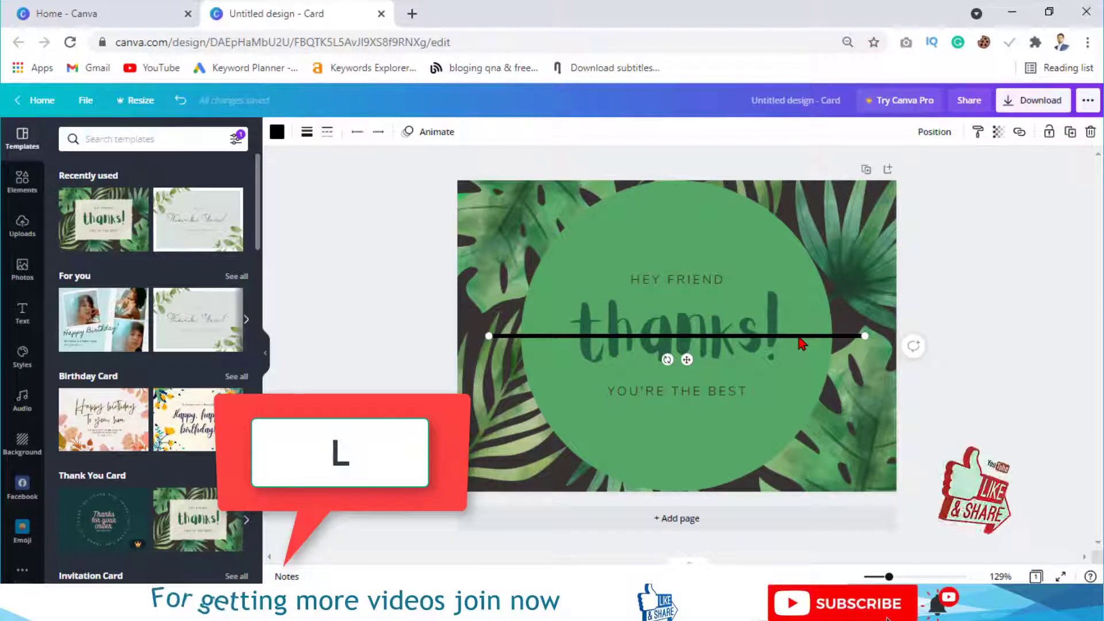
- Move the line below YOU'RE THE BEST, shorten it to fit the circle, and add a text box
key(shift+Down)
key(shift+Down)
key(shift+Down)
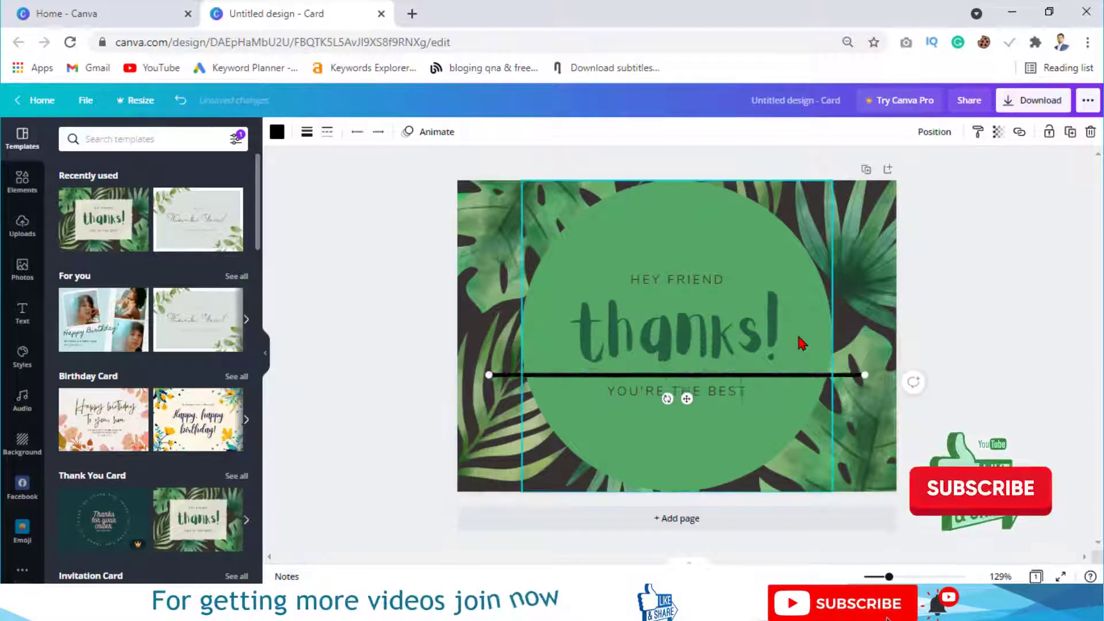
key(shift+Down)
key(shift+Down)
key(shift+Down)
key(shift+Down)
key(shift+Down)
key(shift+Down)
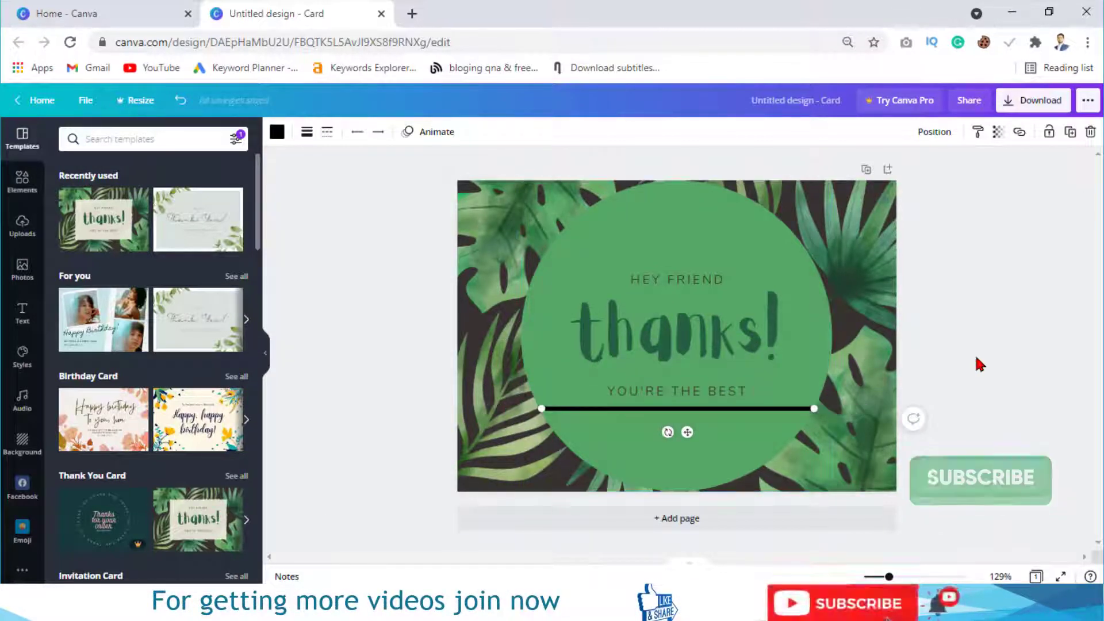
click(976, 362)
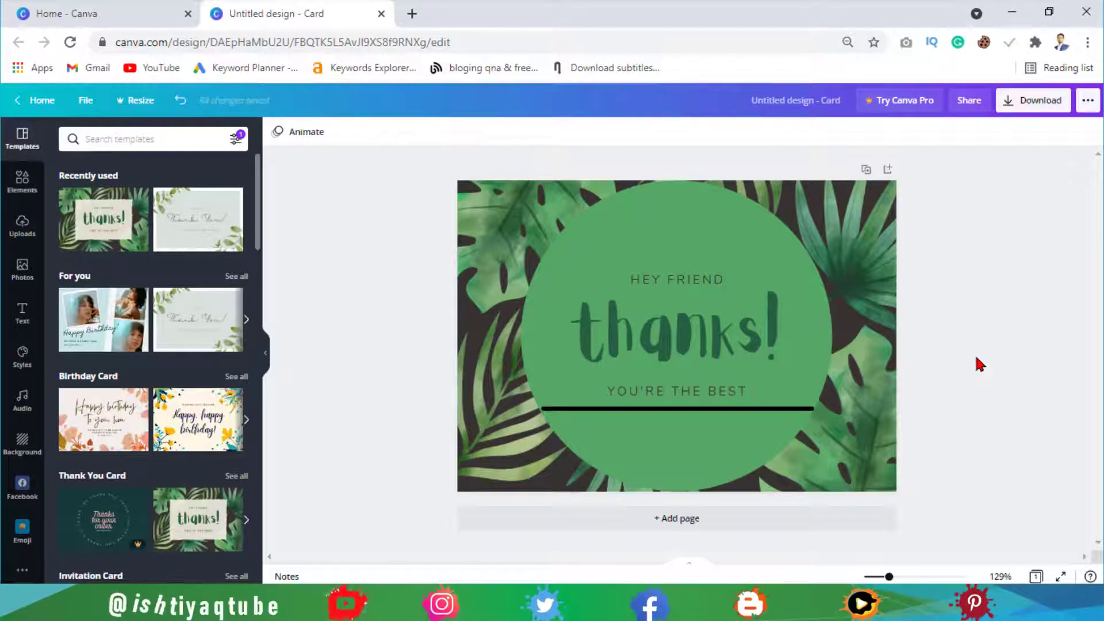
key(t)
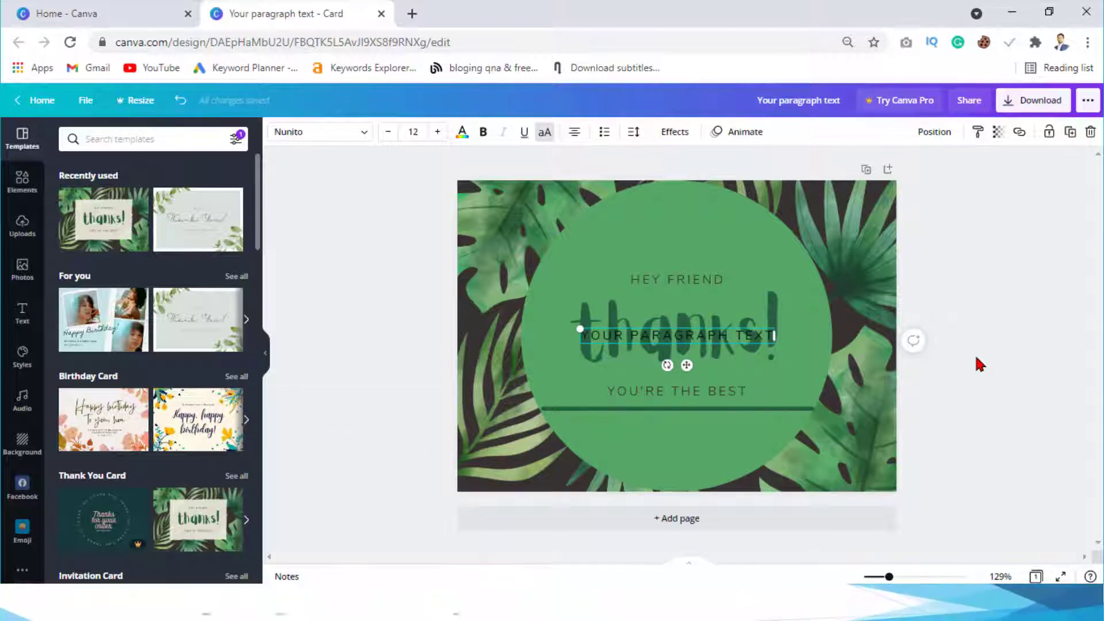
- Bring the new text box in front of 'thanks!' and select the paragraph placeholder
key(ctrl+bracketleft)
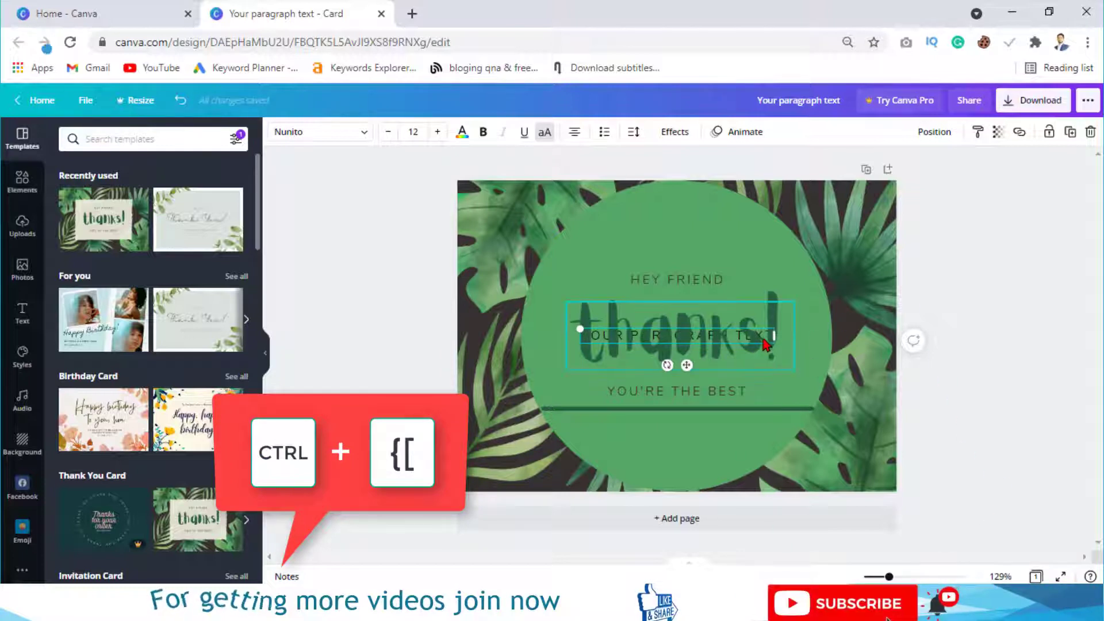
key(ctrl+])
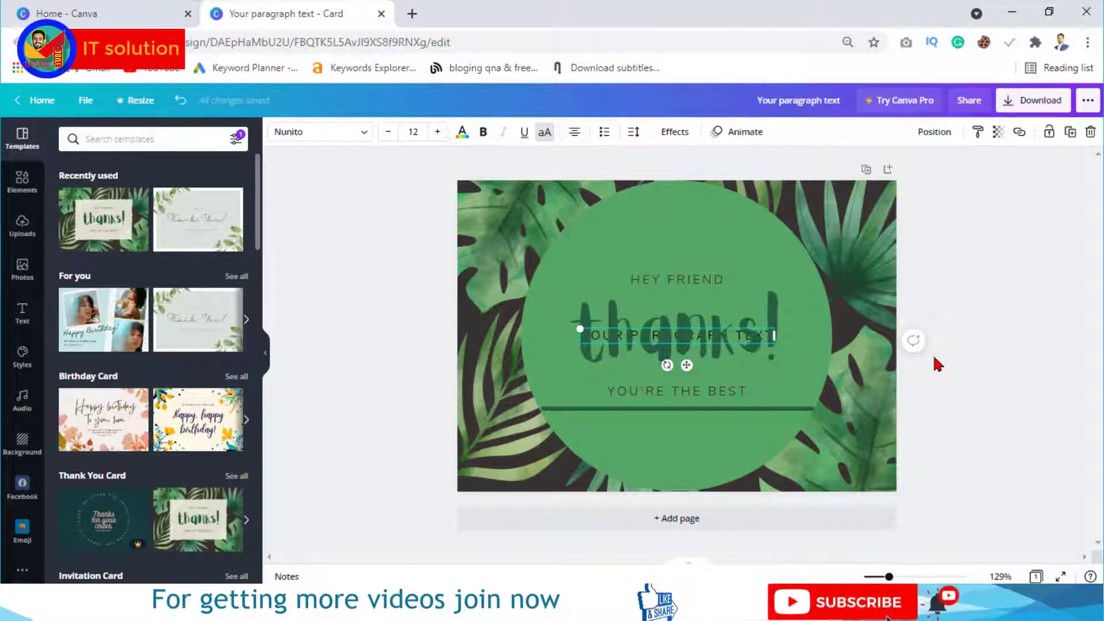
key(ctrl+bracketright)
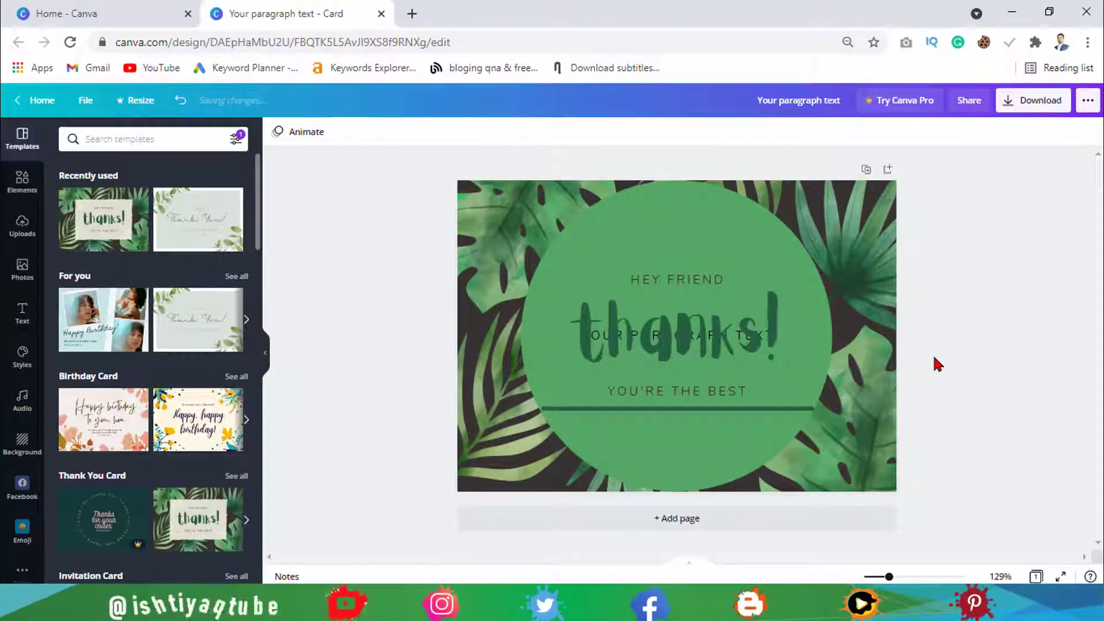
click(698, 342)
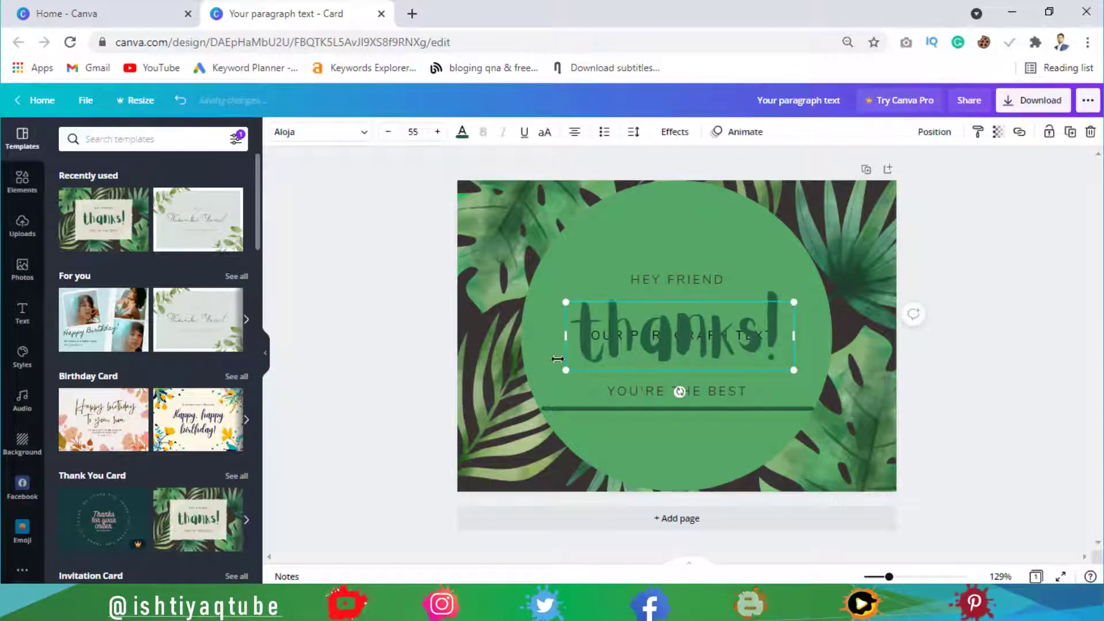
click(603, 299)
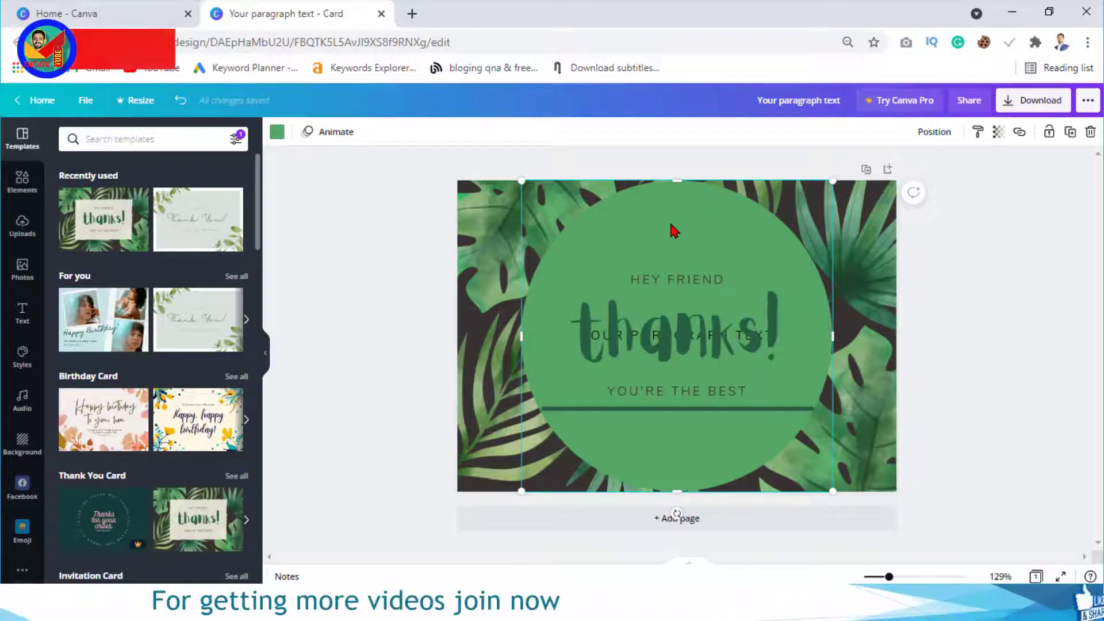
key(Tab)
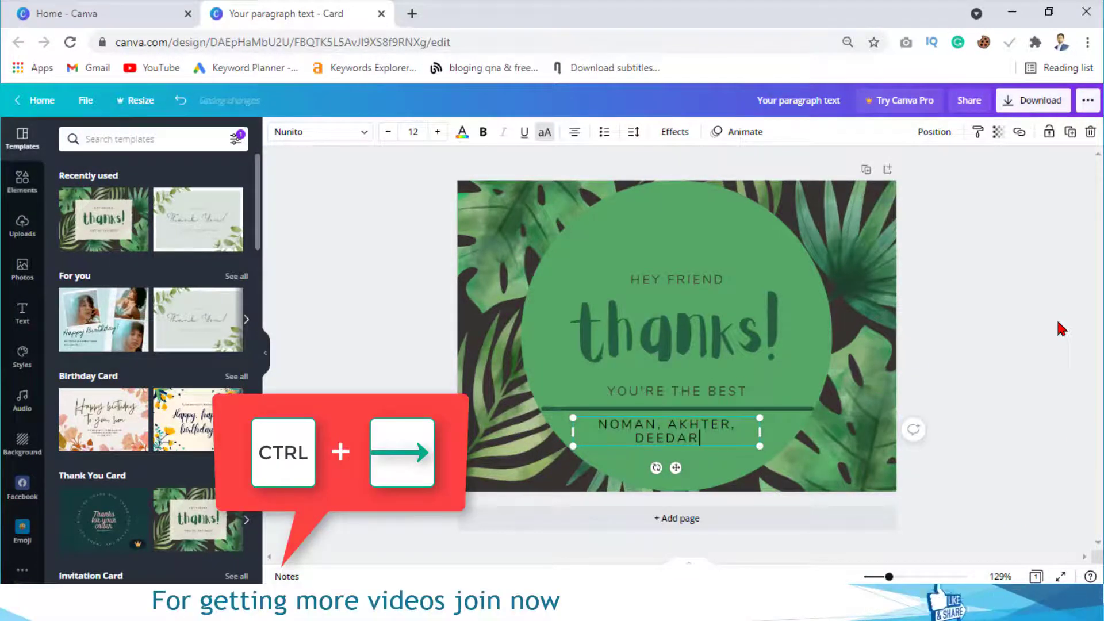
- Fit all three names on one line and adjust the text's tilt back to level
click(697, 433)
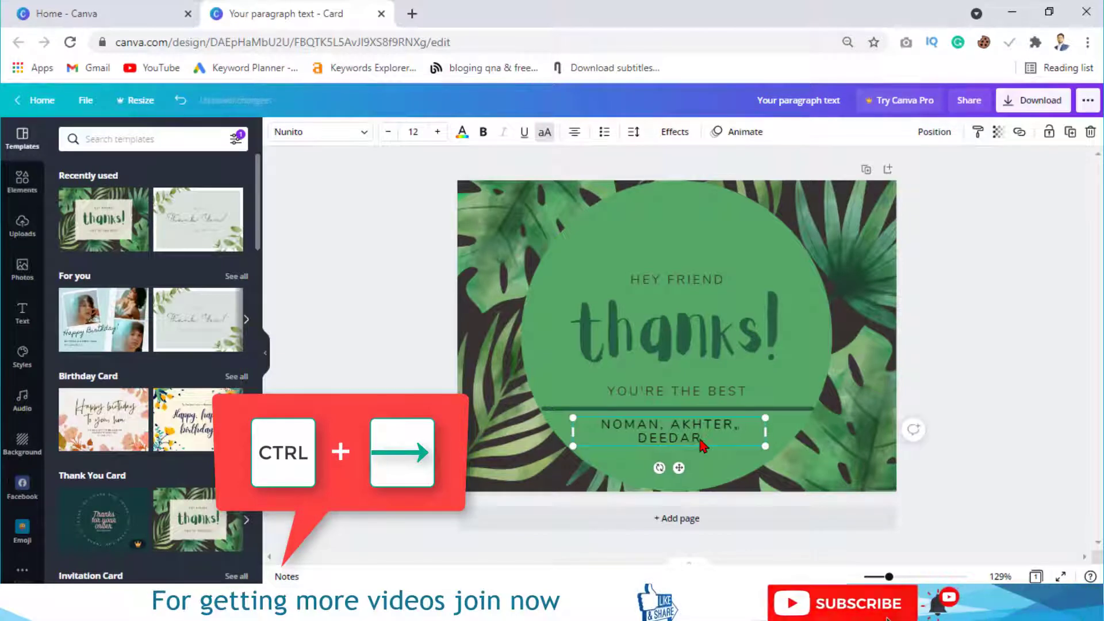
key(ctrl+Right)
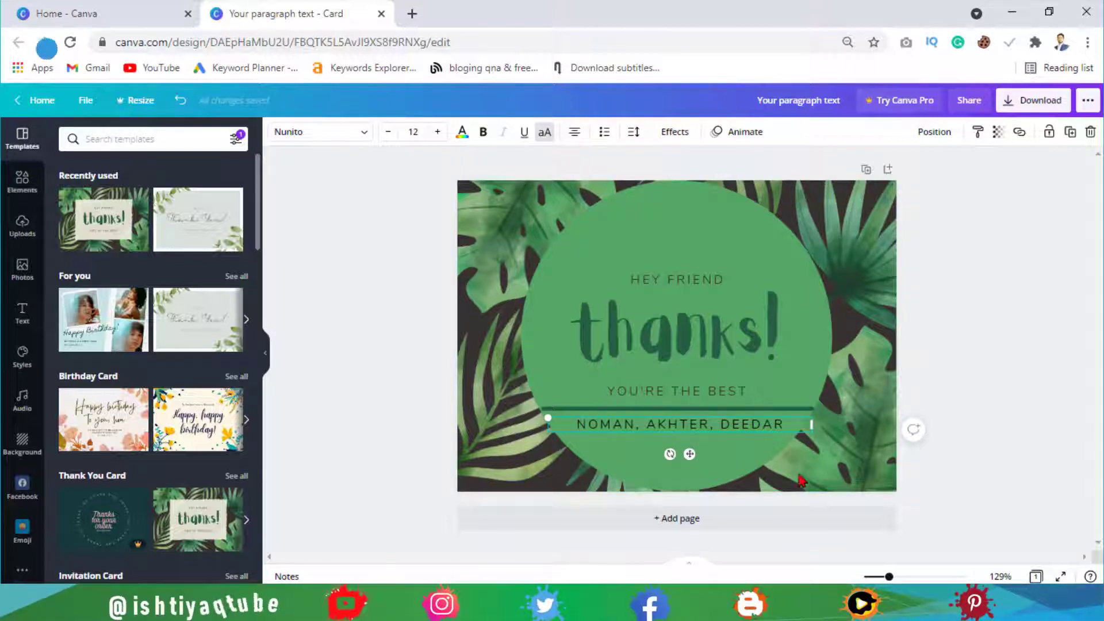
drag(671, 454, 667, 453)
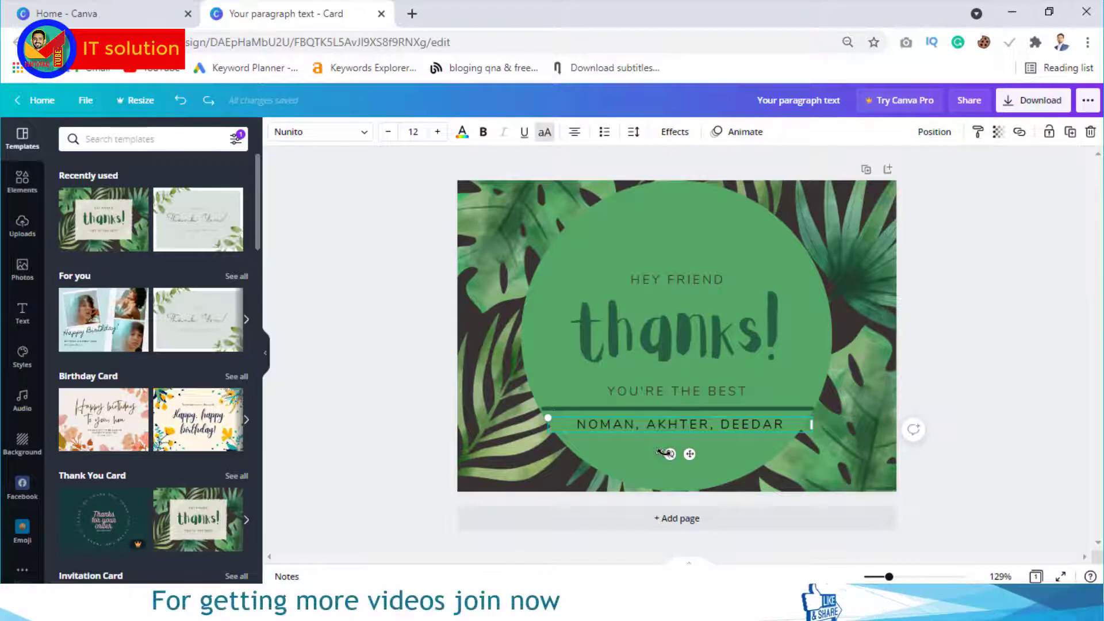
drag(666, 453, 664, 453)
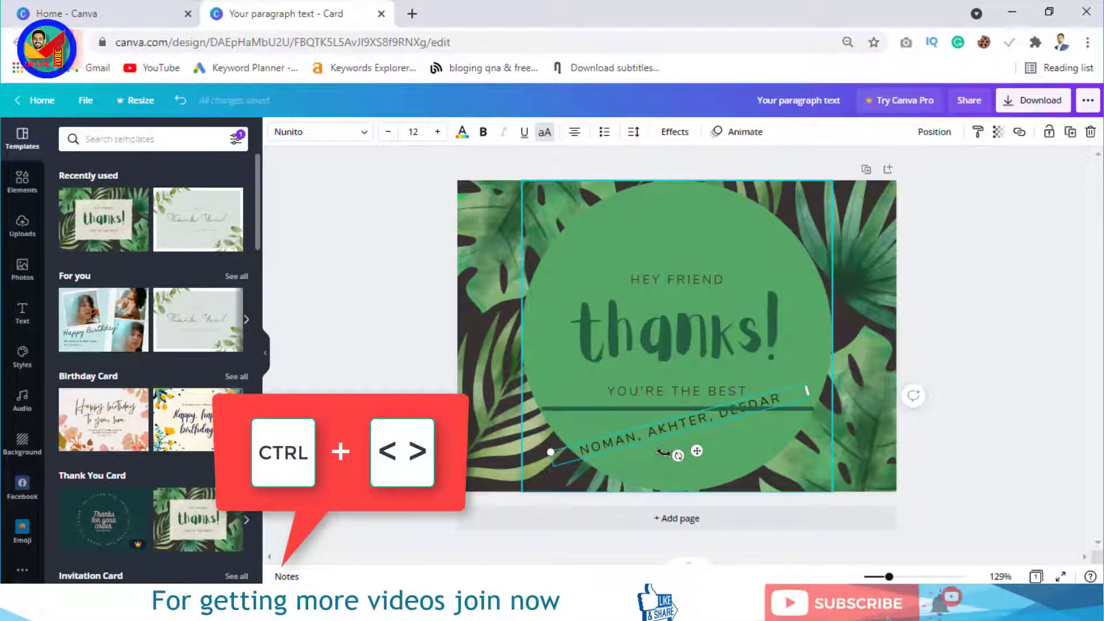
drag(663, 453, 665, 454)
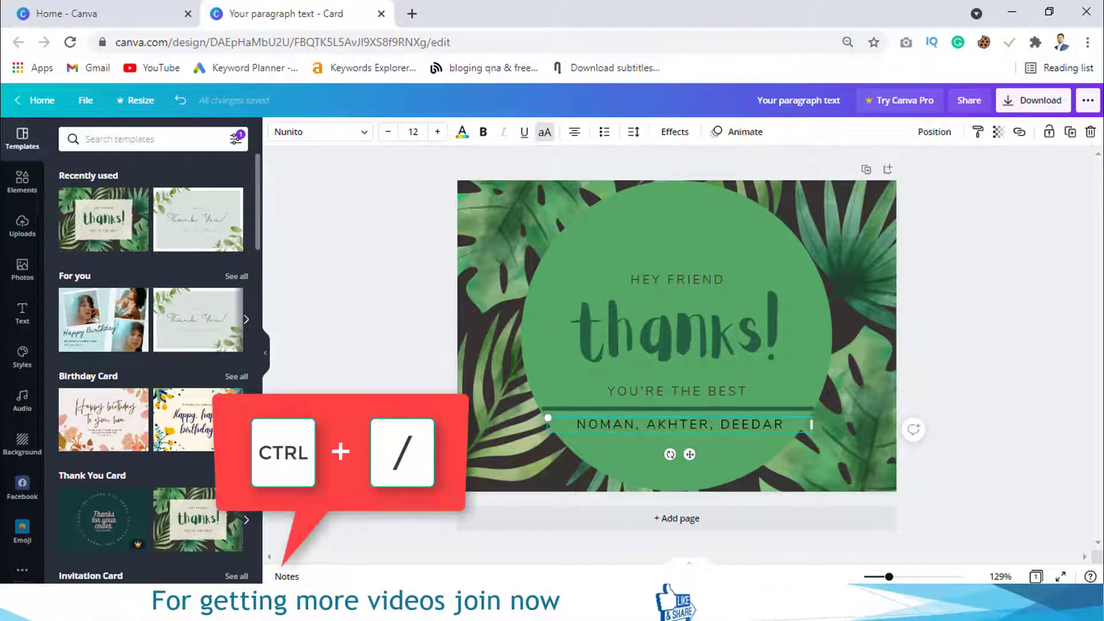
- Select the names text under the divider and set it in bold
key(ctrl+slash)
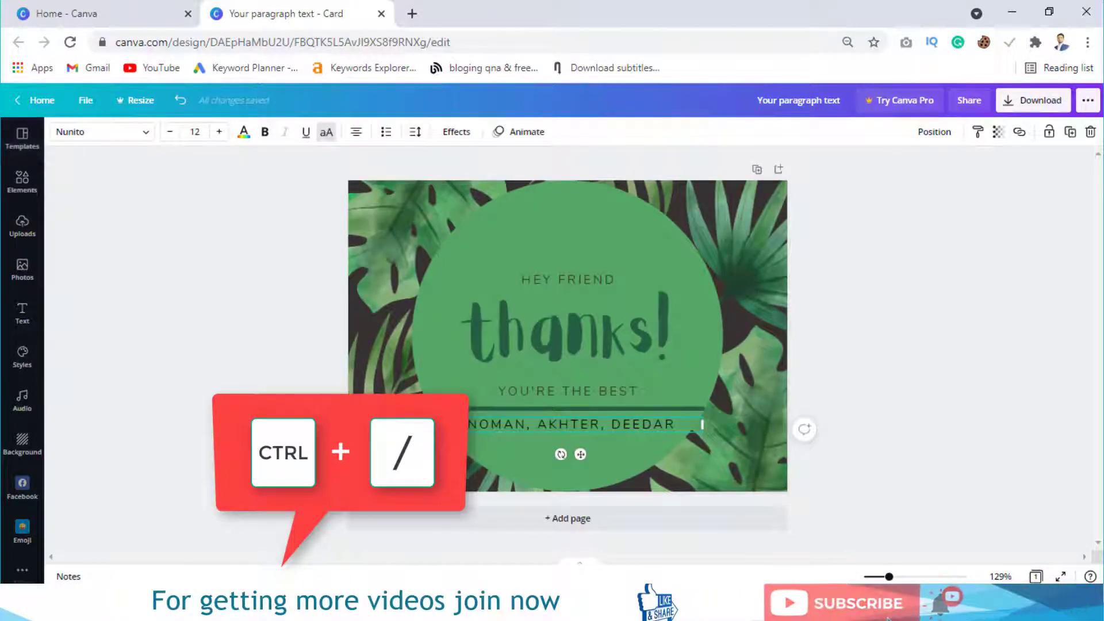
key(ctrl+slash)
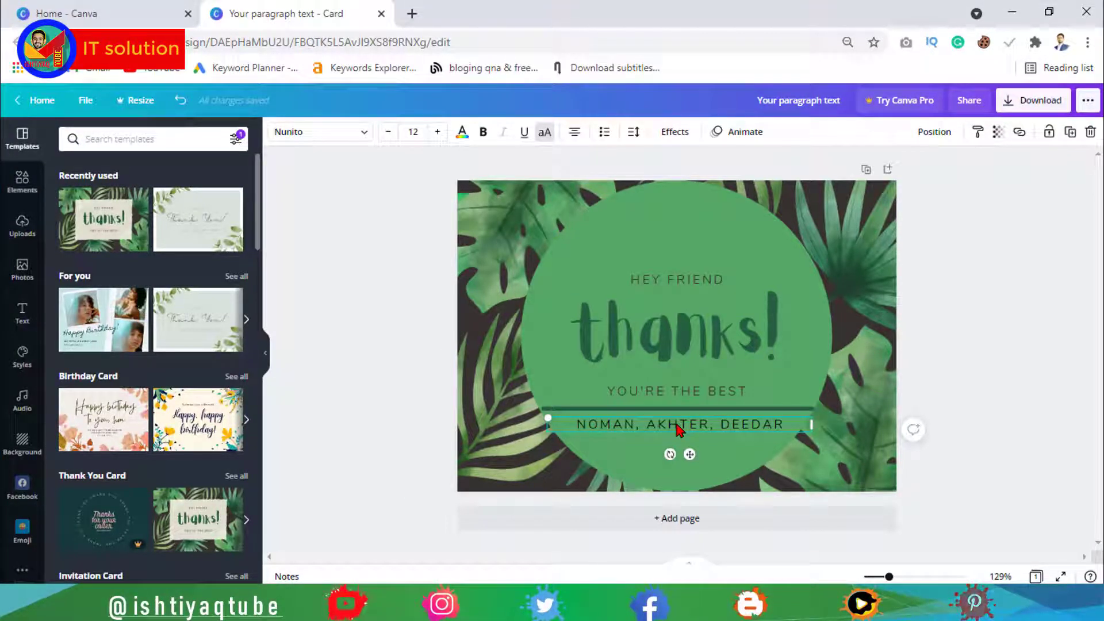
double_click(677, 426)
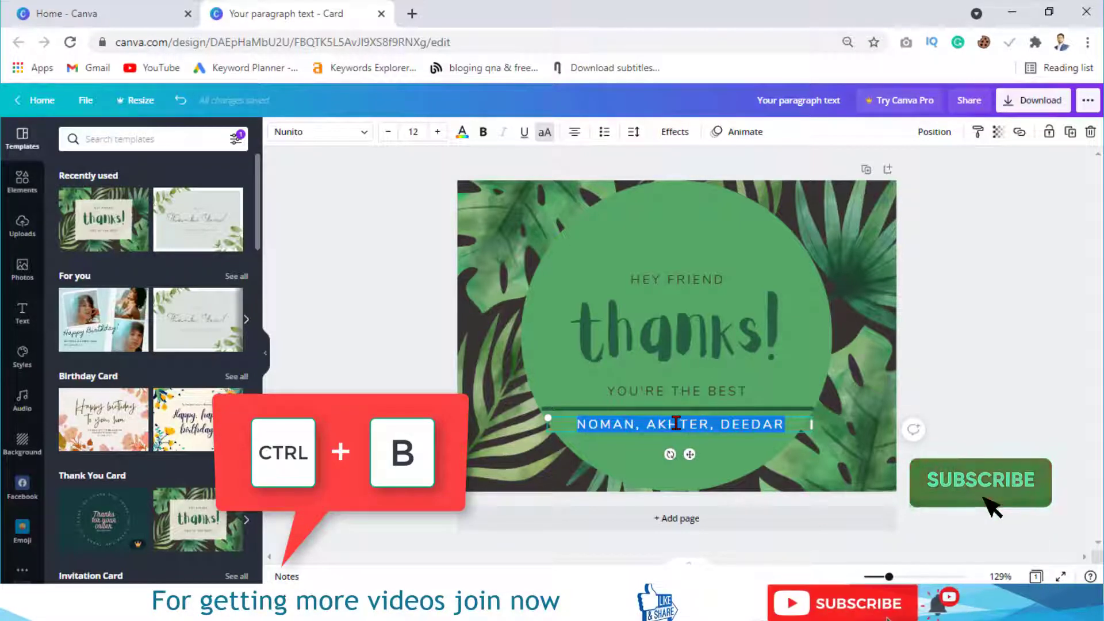
key(ctrl+b)
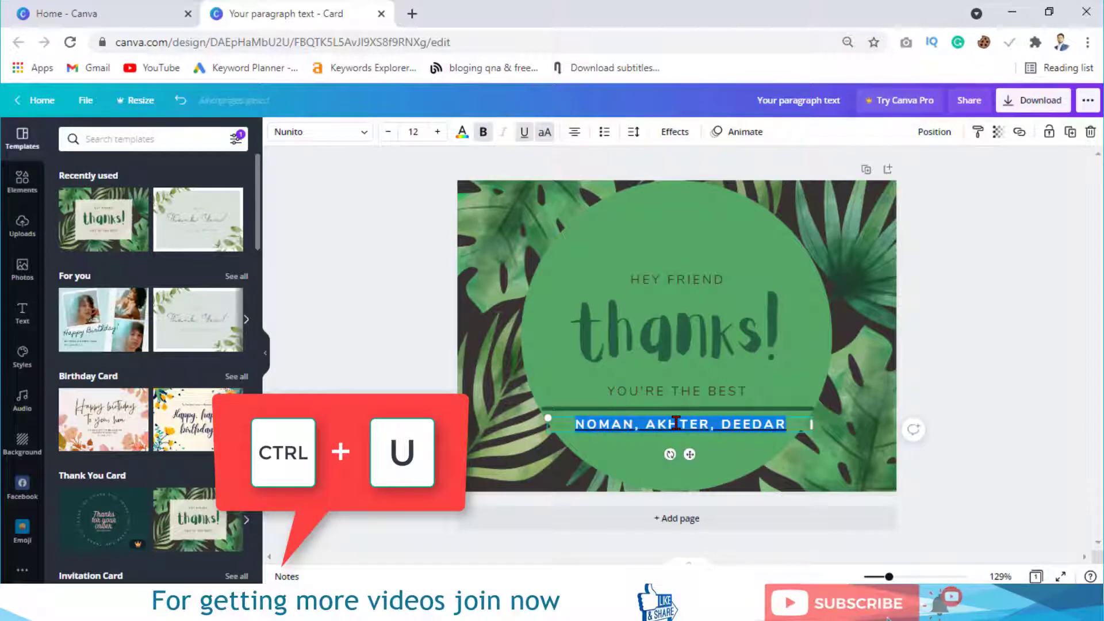
- Underline the bold names, deselect to check it, then reselect the names text box
key(ctrl+u)
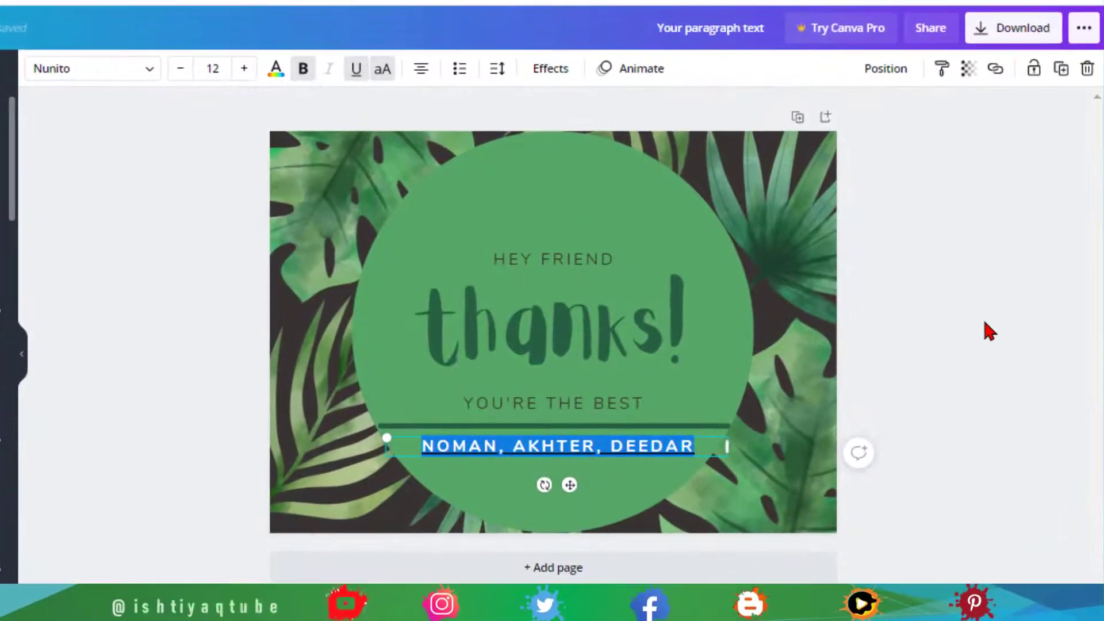
click(971, 328)
click(632, 454)
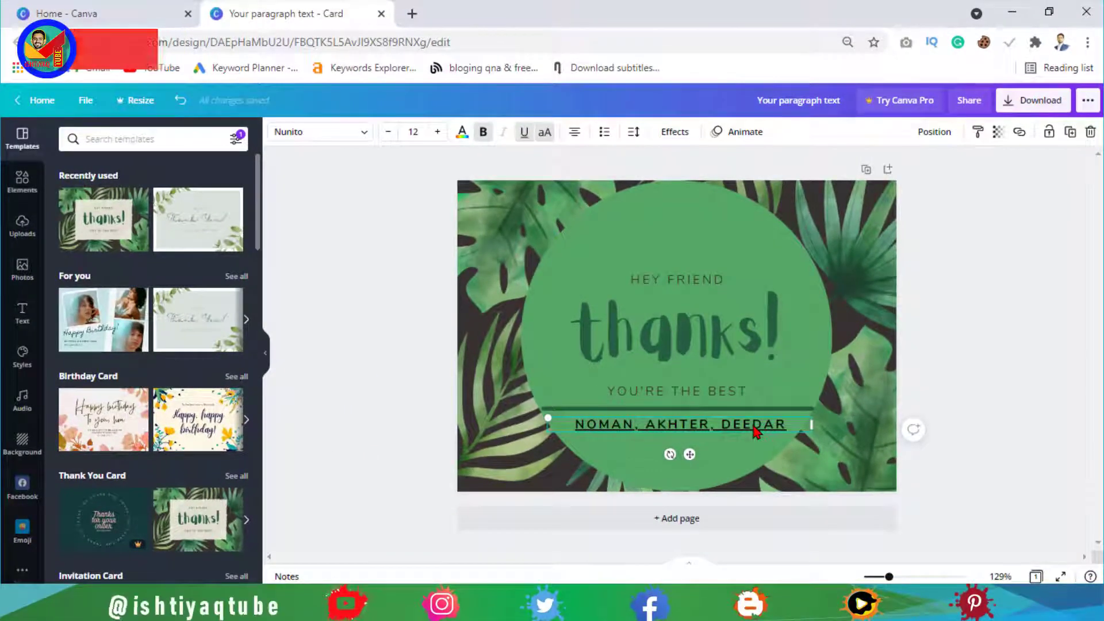
key(ctrl+shift+r)
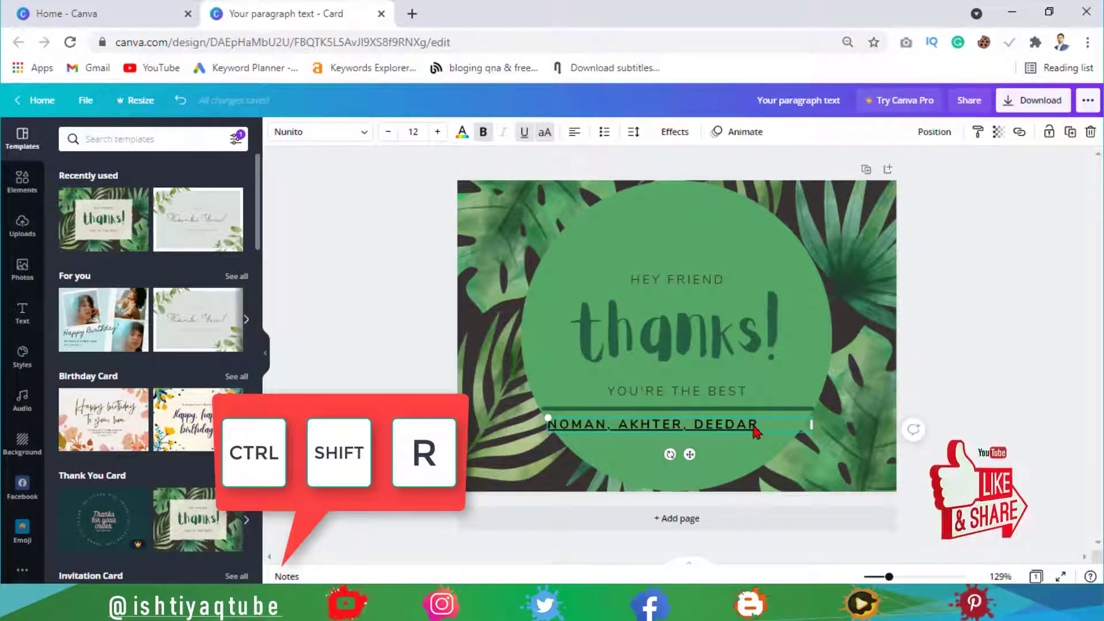
key(ctrl+shift+r)
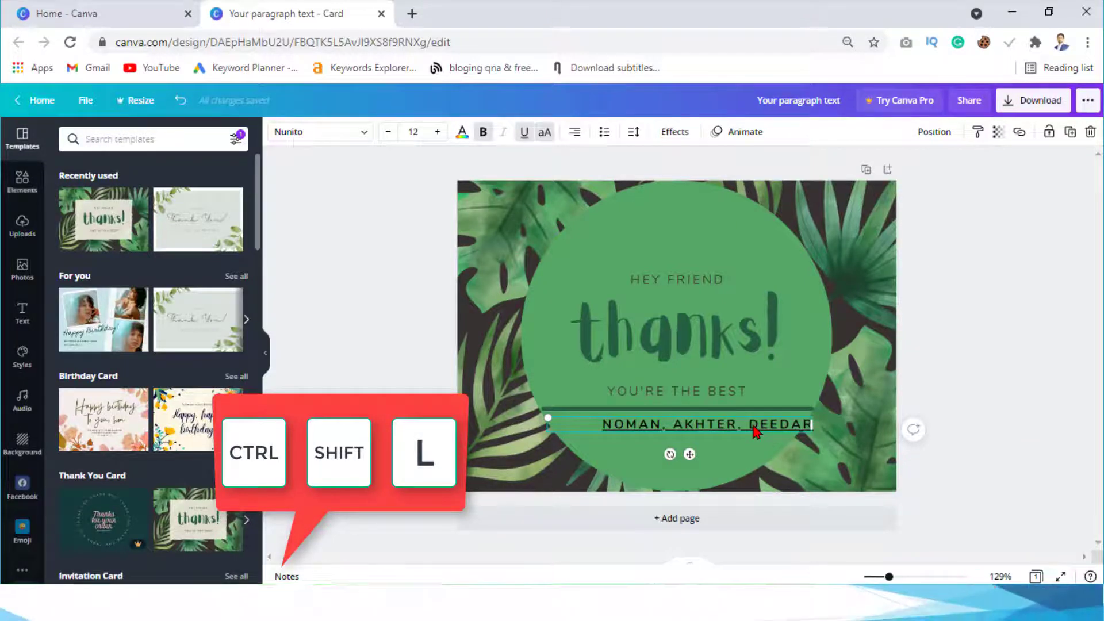
key(ctrl+shift+c)
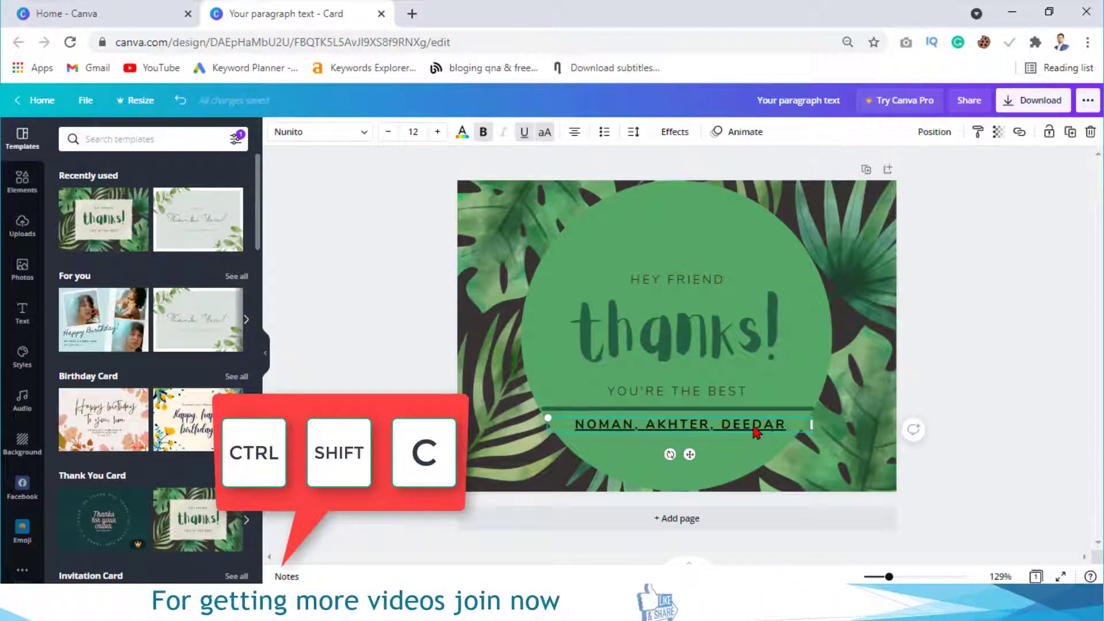
key(Escape)
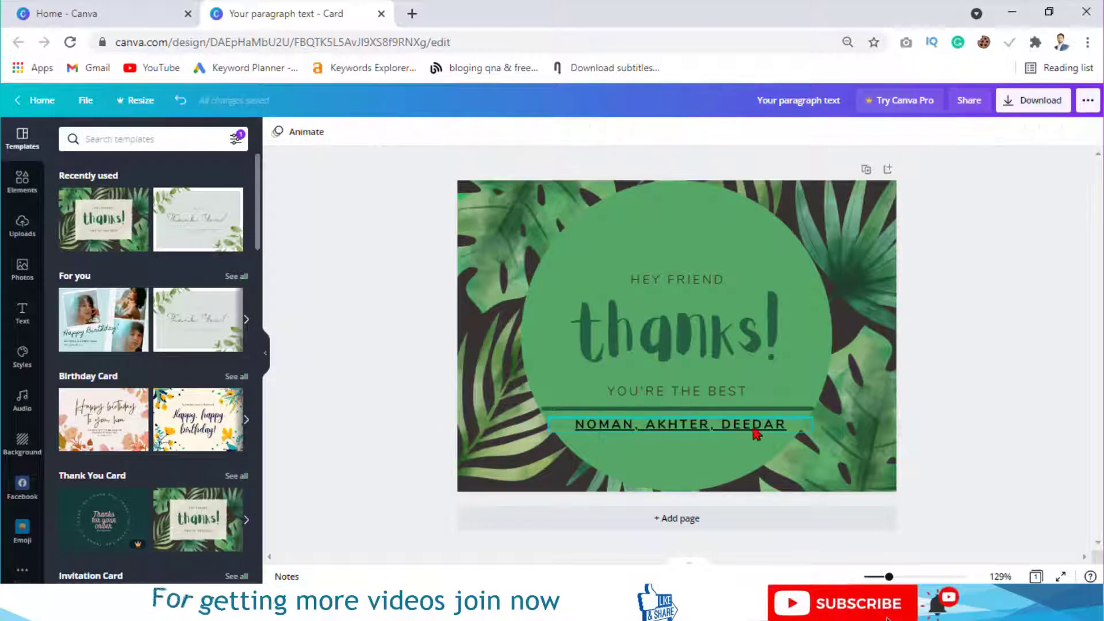
click(741, 432)
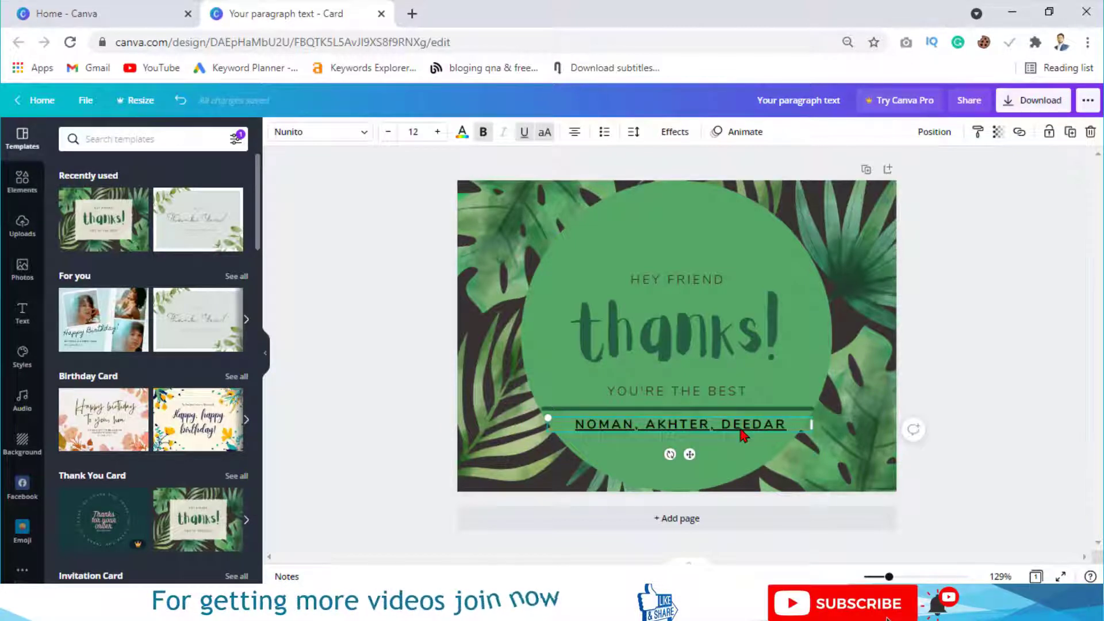
- Duplicate the names text box as a second line beneath the original and select it
key(ctrl+c)
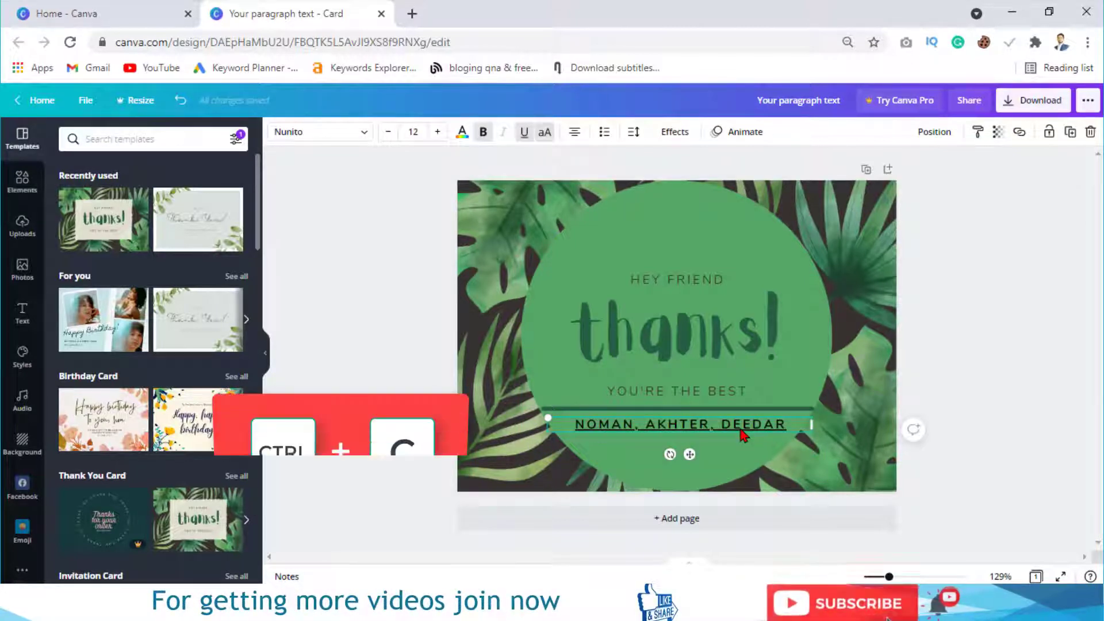
key(ctrl+v)
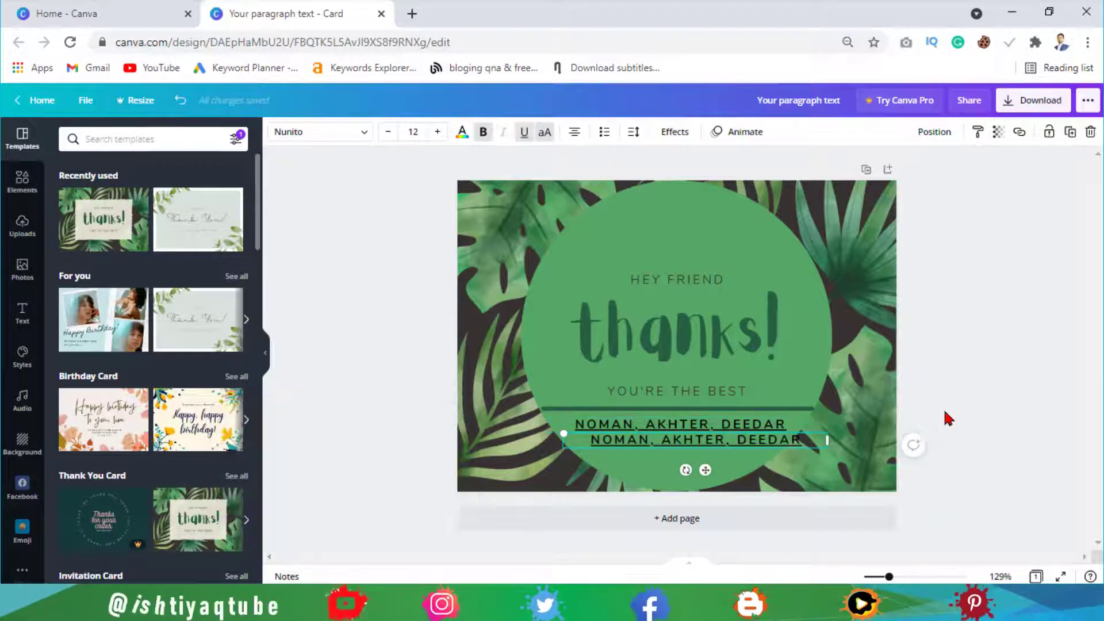
key(ctrl+v)
click(969, 413)
click(787, 444)
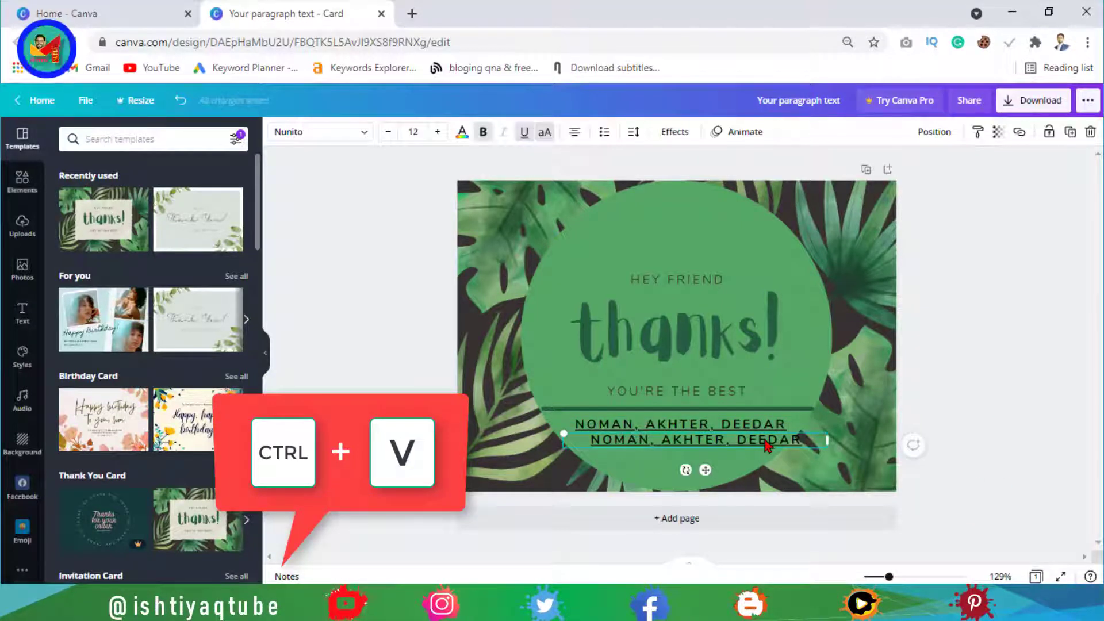
key(ctrl+x)
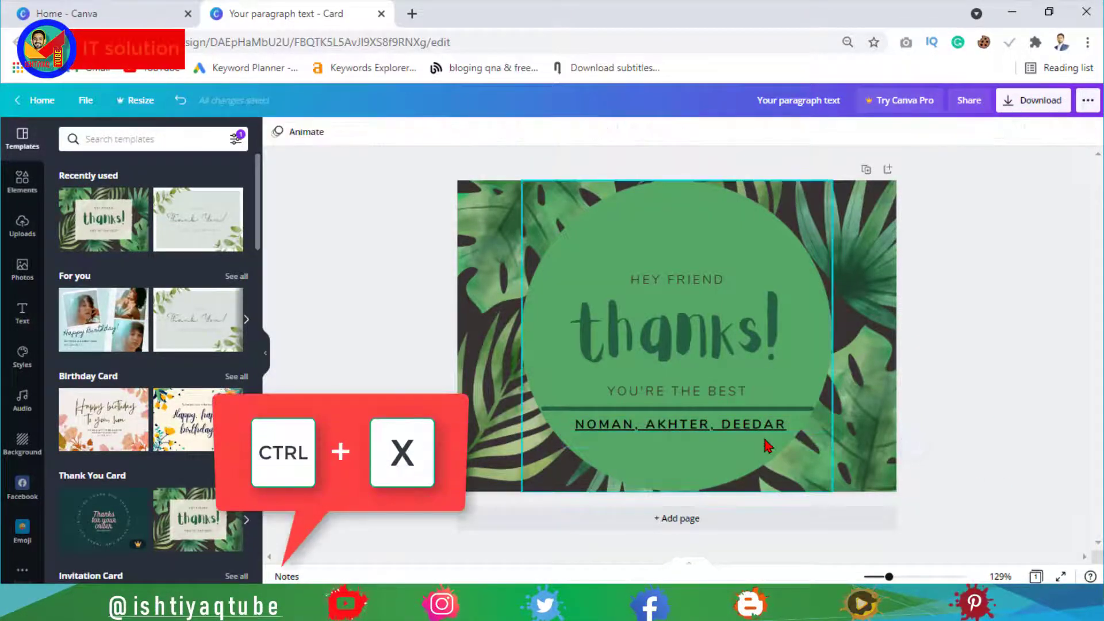
key(ctrl+v)
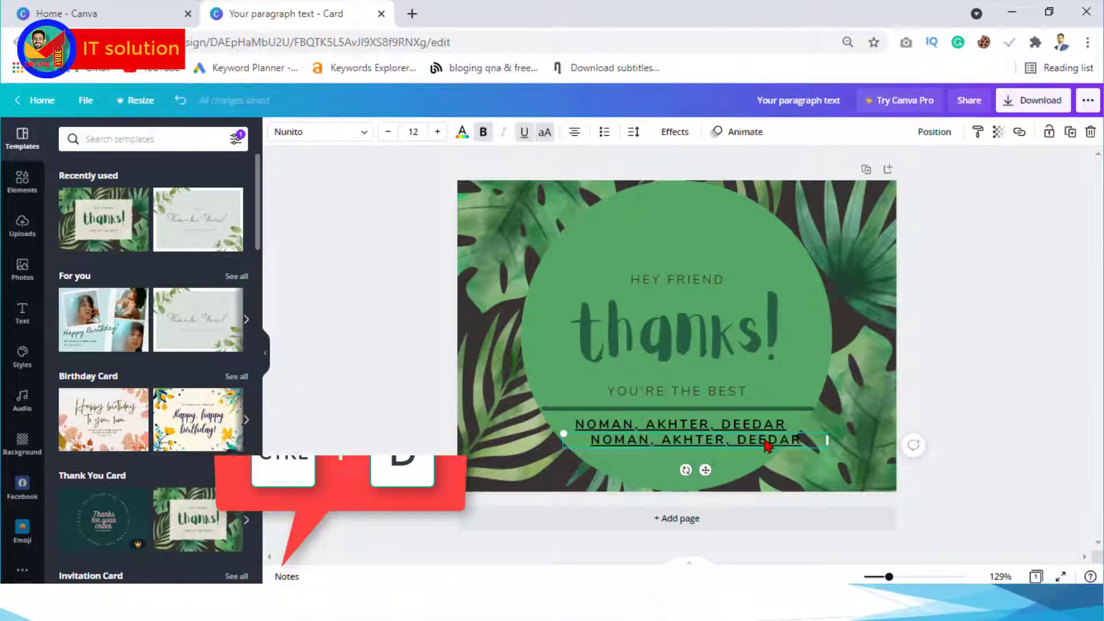
click(999, 358)
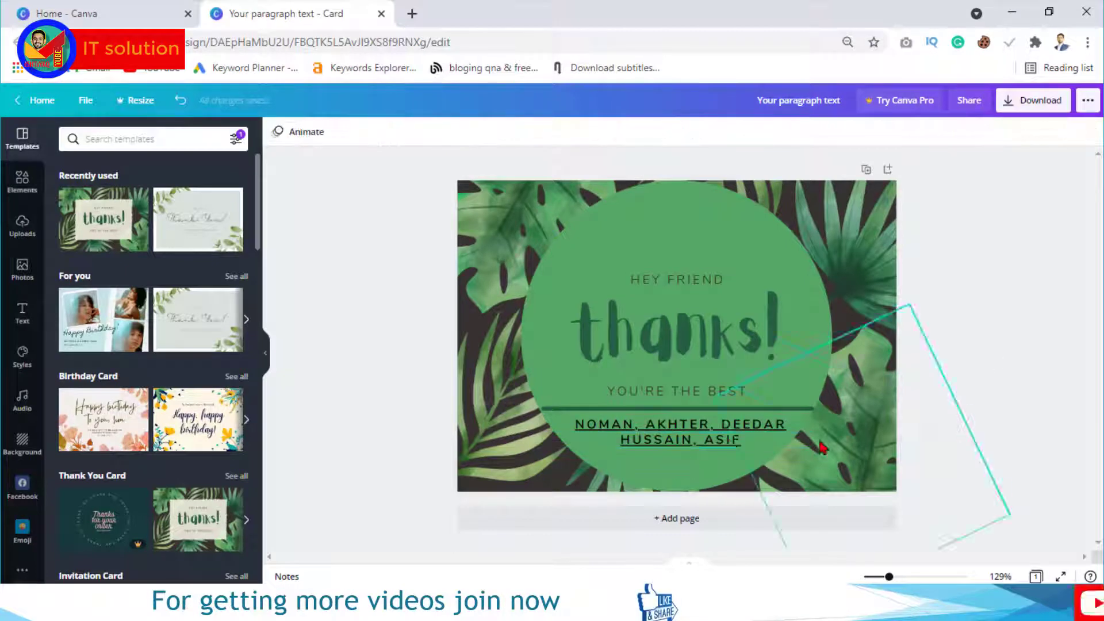
click(715, 447)
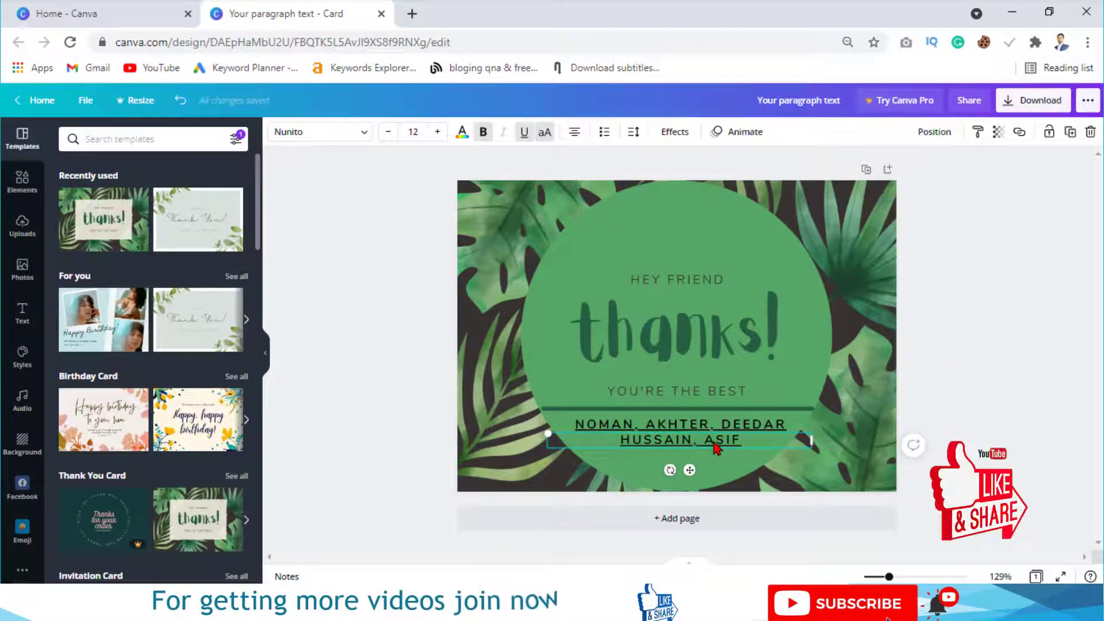
- Switch the names text from all caps to mixed case, then reselect it with another text element
key(shift)
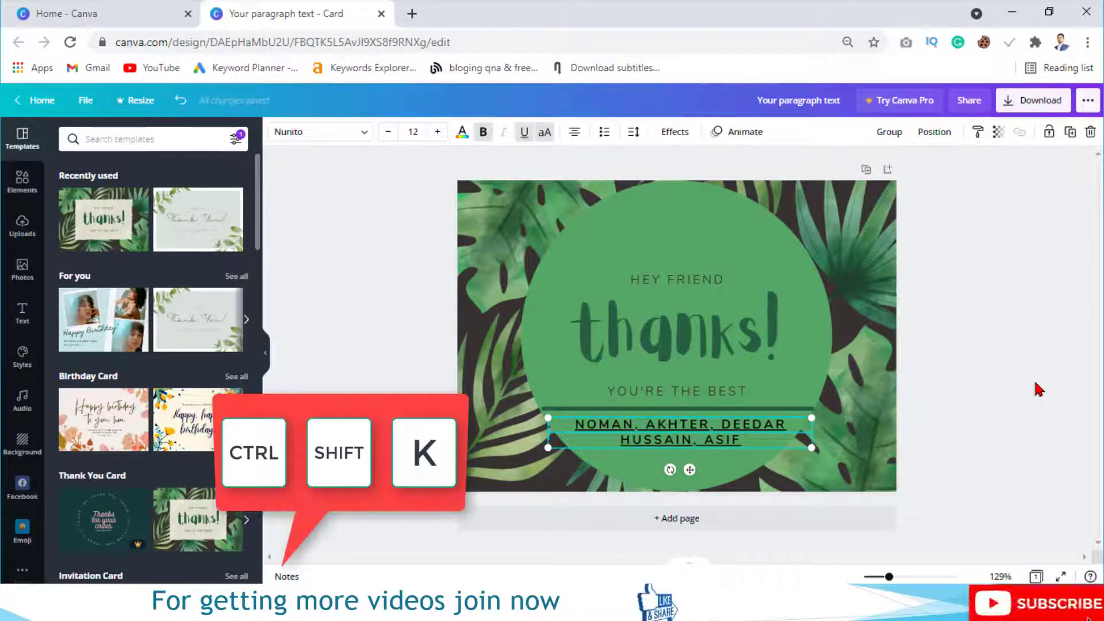
key(ctrl+shift+k)
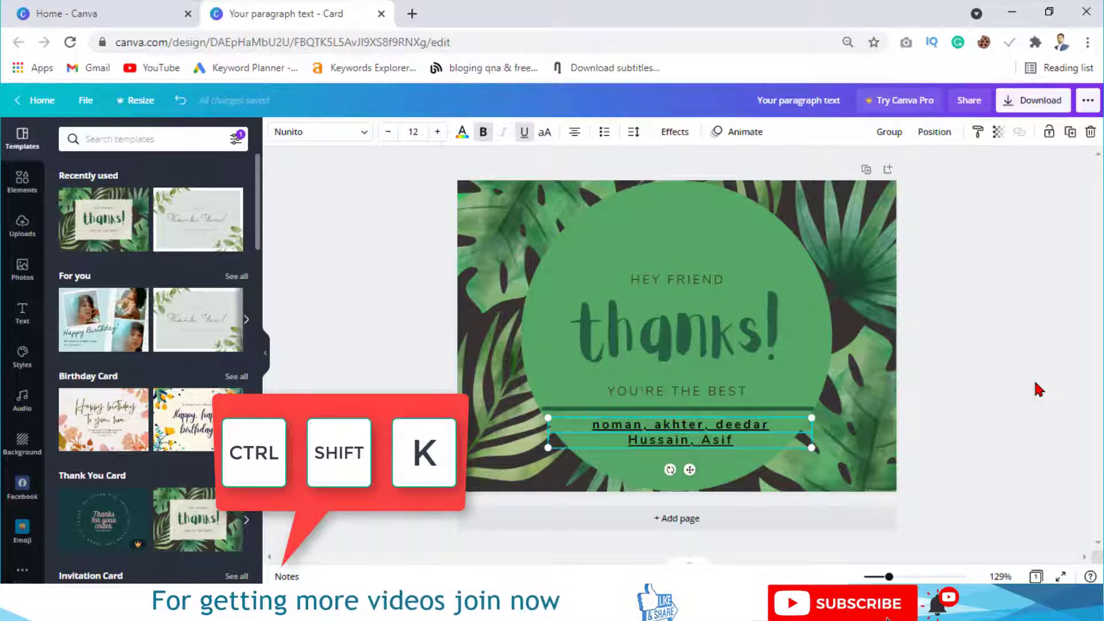
key(ctrl+shift+k)
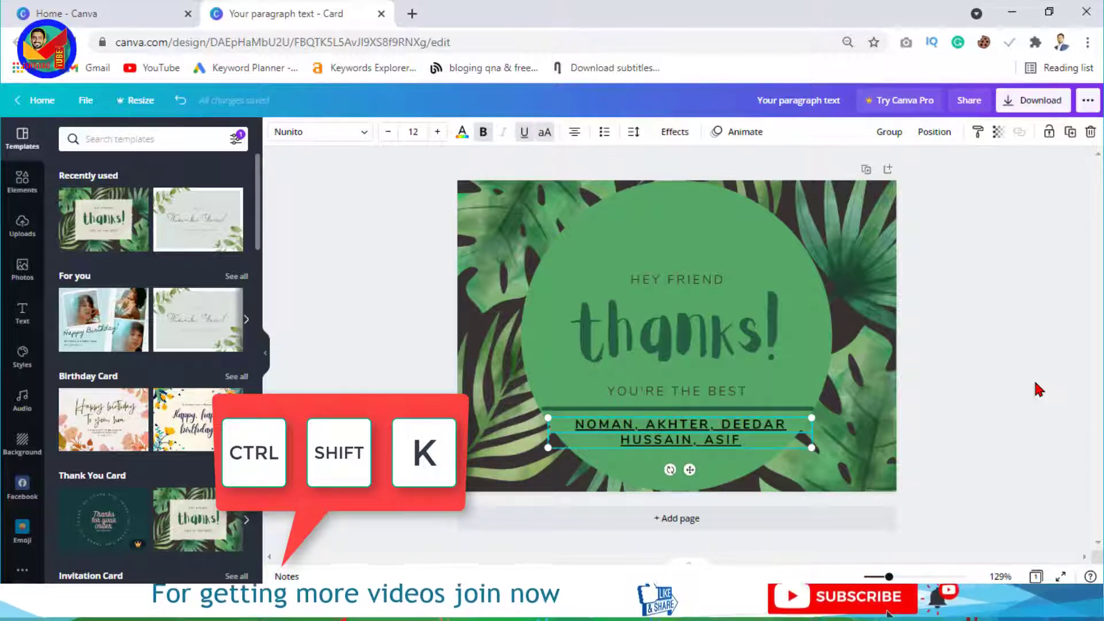
key(ctrl+shift+k)
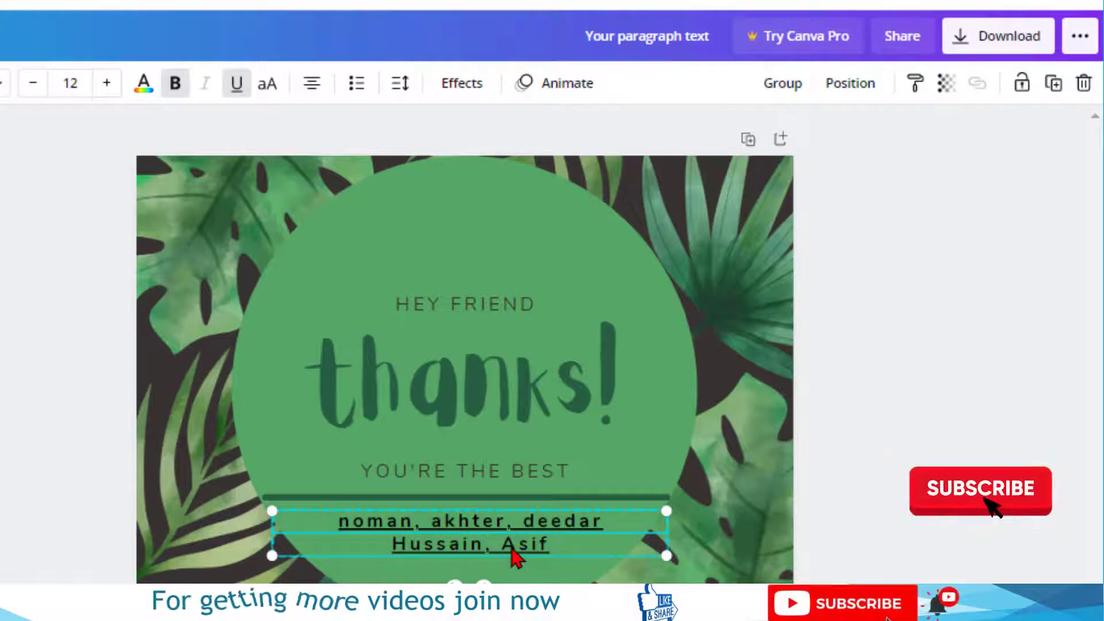
key(Escape)
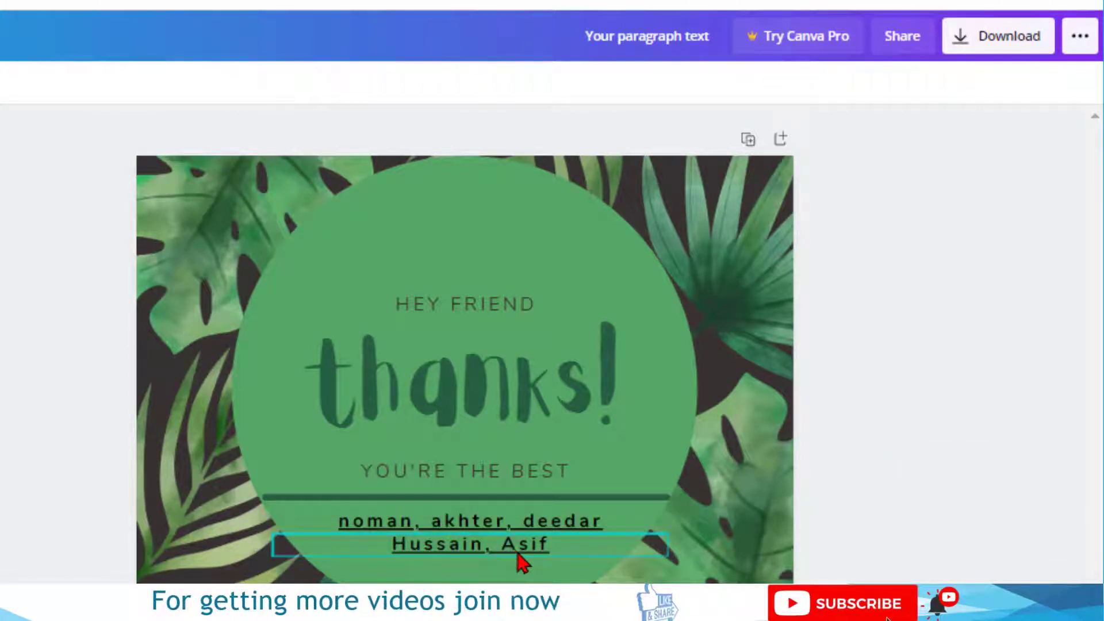
click(522, 558)
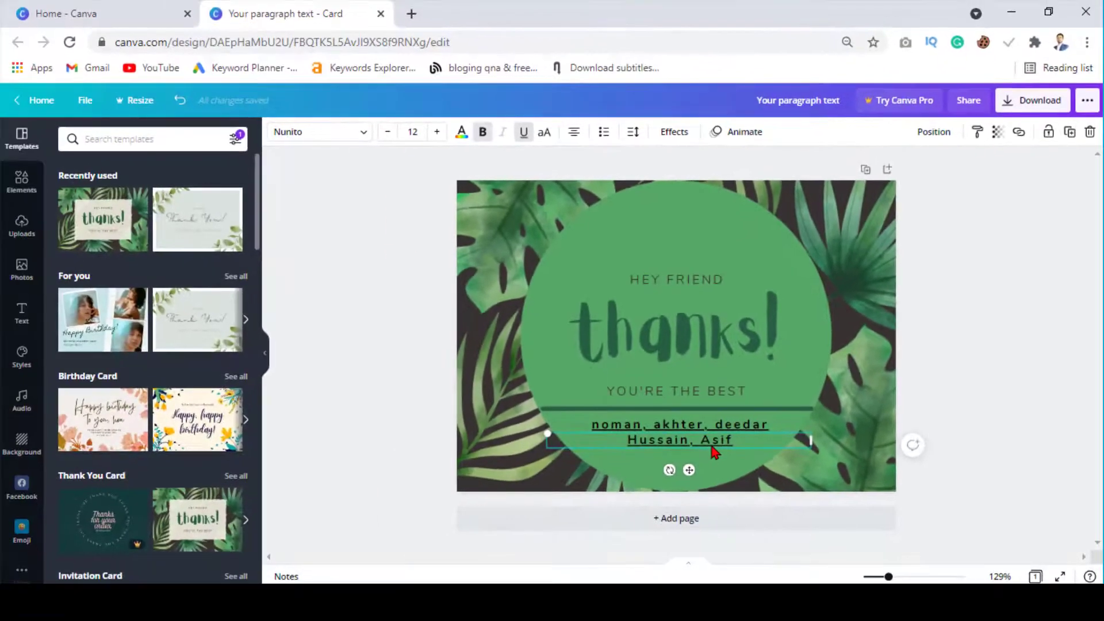
shift+click(713, 428)
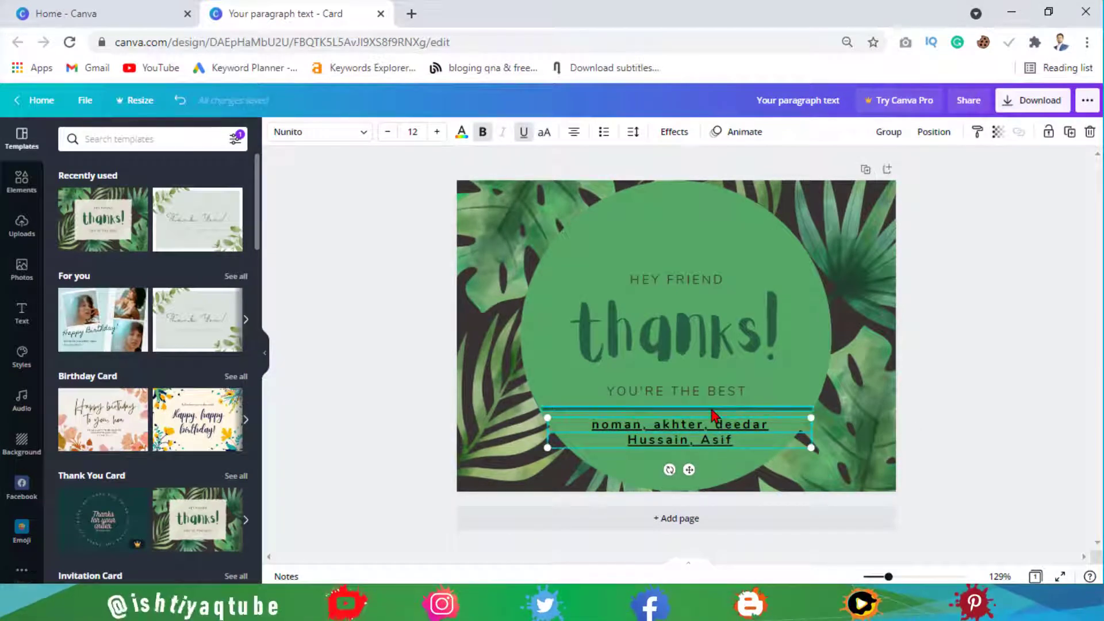
- Group all card text with the divider line and nudge the group into place within the circle
shift+click(712, 409)
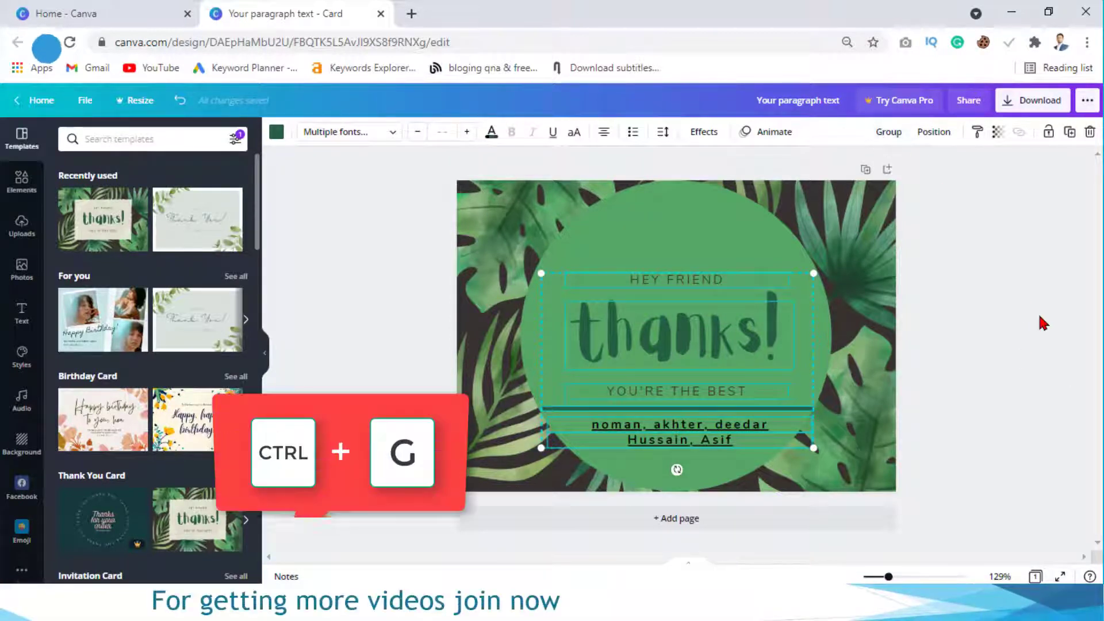
key(ctrl+g)
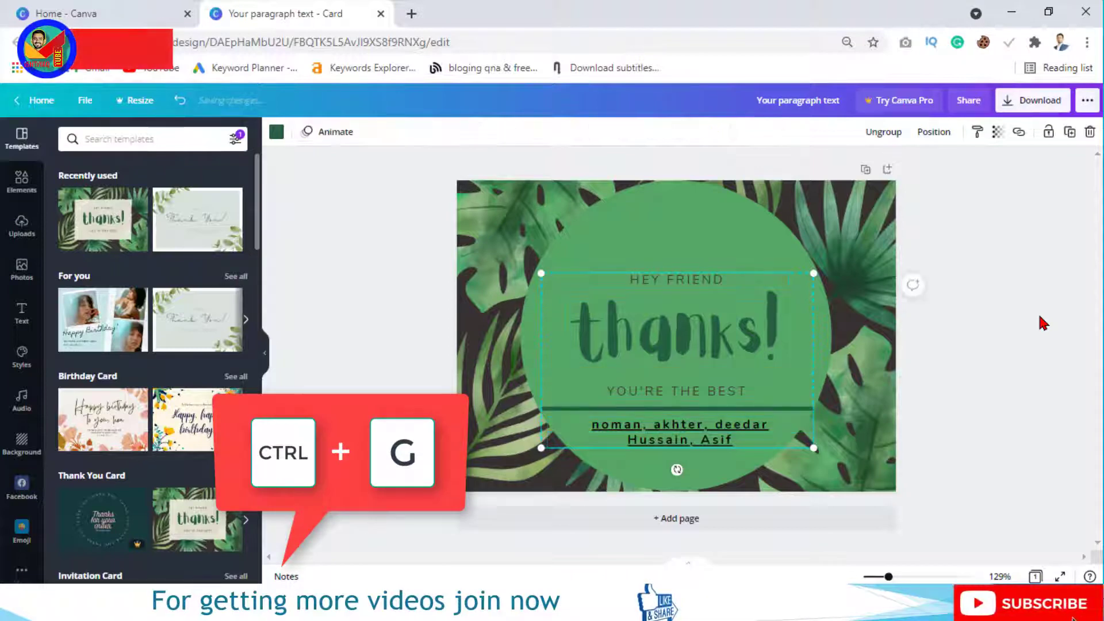
mouse_move(697, 373)
mouse_down()
mouse_move(683, 316)
mouse_move(692, 327)
mouse_up()
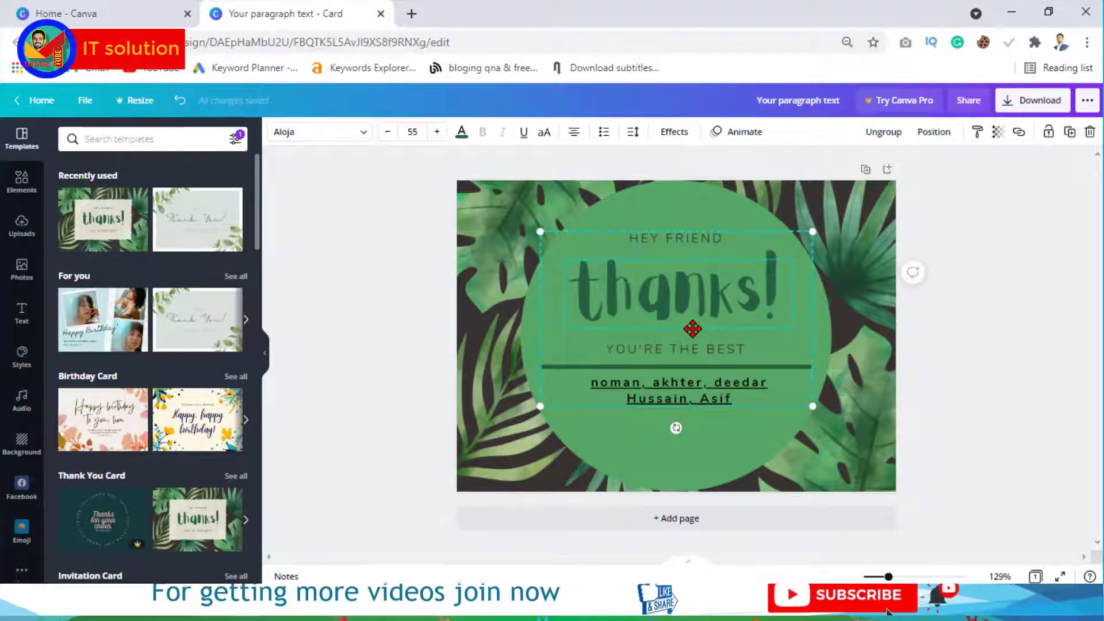
key(Down)
key(Down)
key(Down)
key(Down)
key(Down)
key(Down)
key(Down)
key(Down)
key(Down)
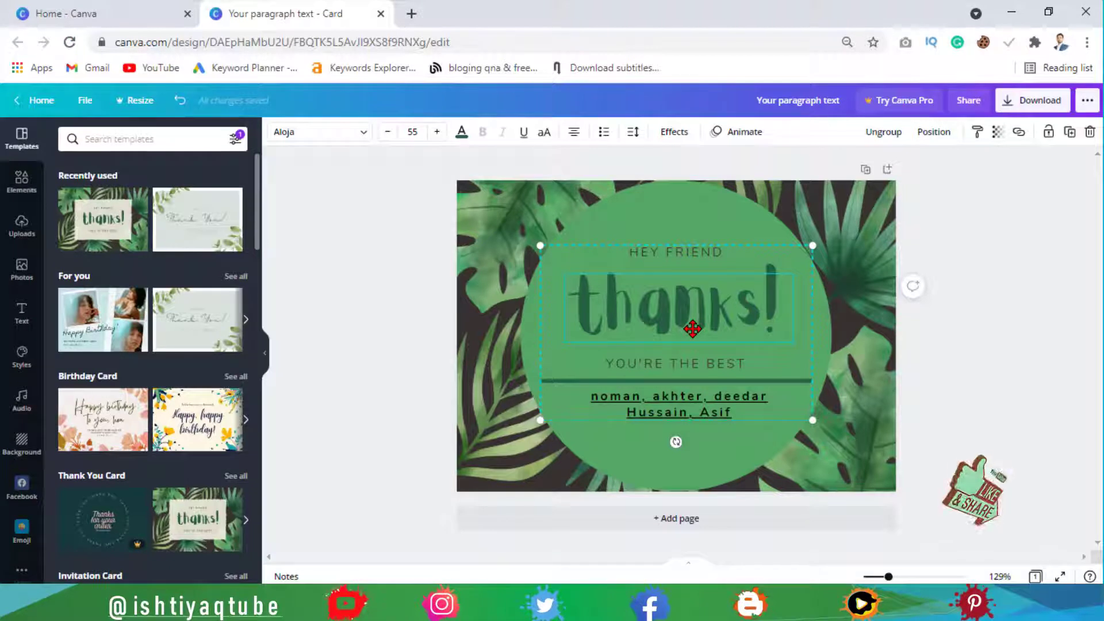
key(shift+Down)
key(shift+Down)
key(shift+Down)
key(shift+Down)
key(shift+Down)
key(shift+Down)
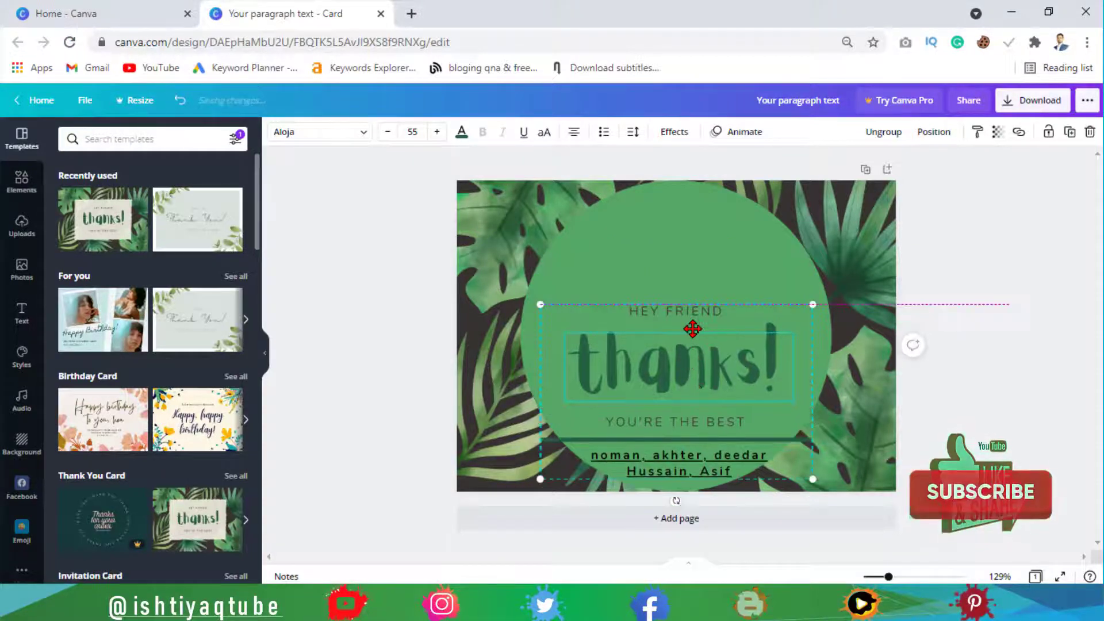
key(shift+Up)
key(shift+Up)
key(shift+Up)
key(shift+Up)
key(shift+Up)
key(shift+Up)
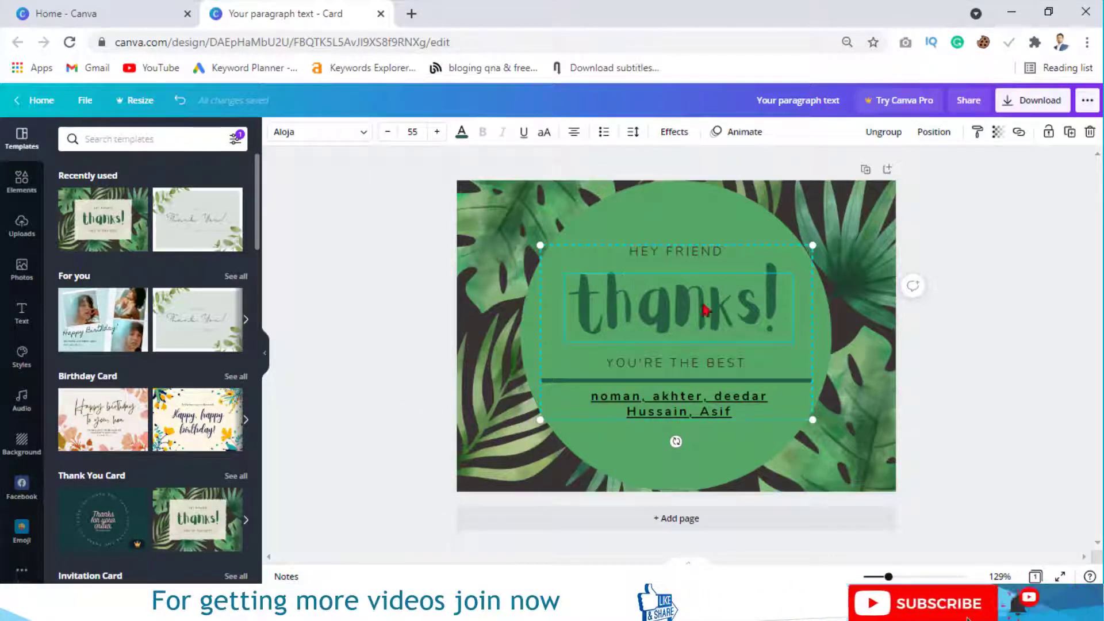
- Ungroup the card's text block into separate heading lines, divider and names
key(ctrl+shift+g)
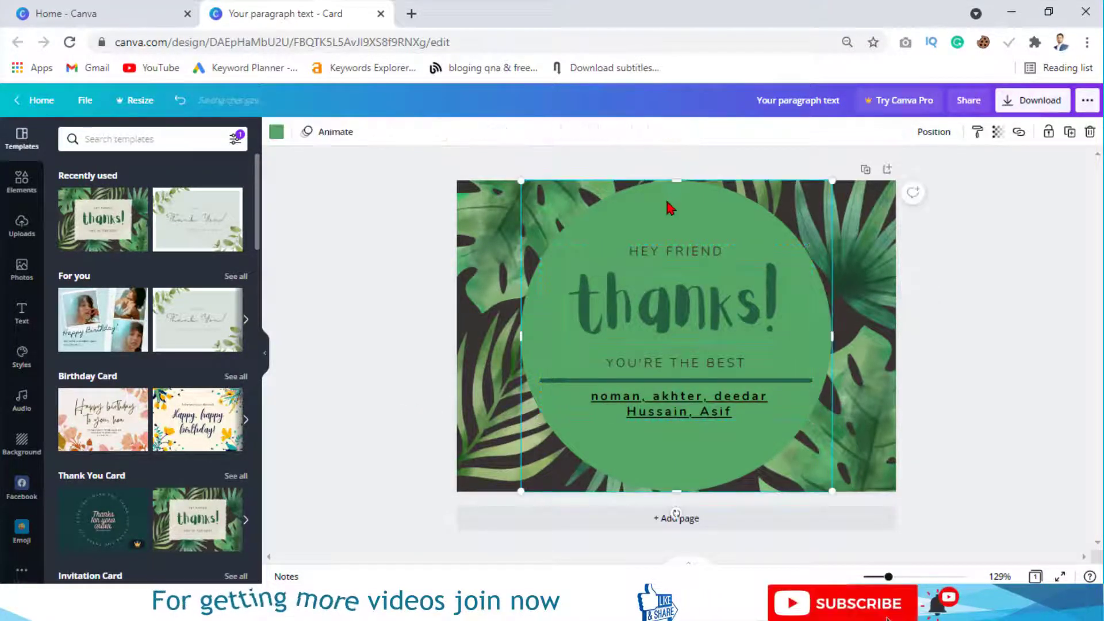
click(681, 366)
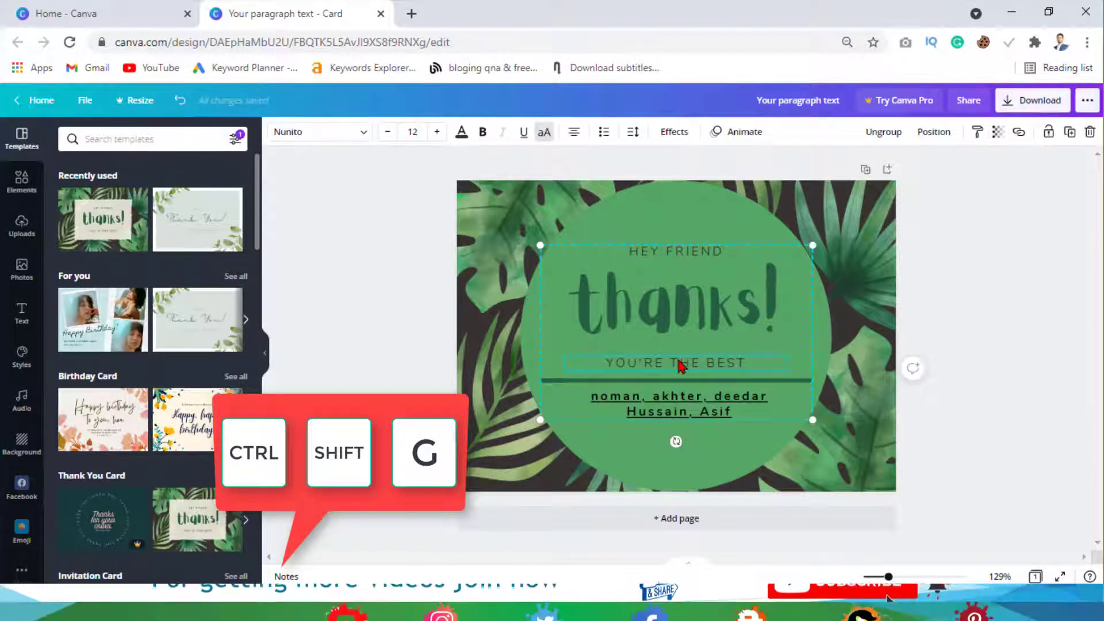
key(ctrl+shift+g)
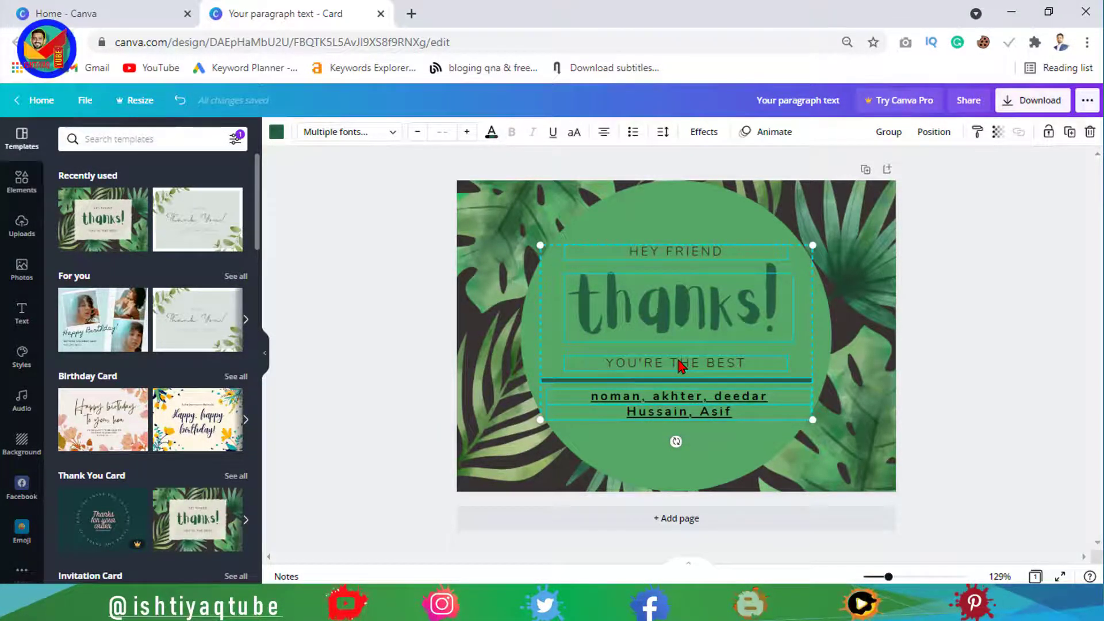
key(shift)
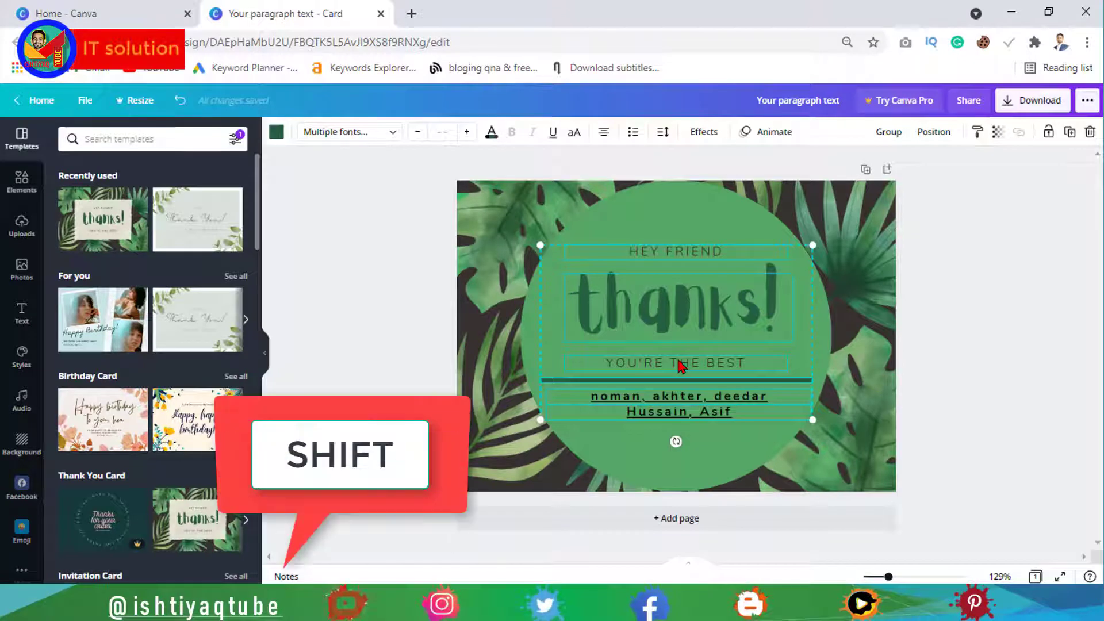
- Add the green circle to the text selection, group them, and test-resize the group
shift+click(679, 227)
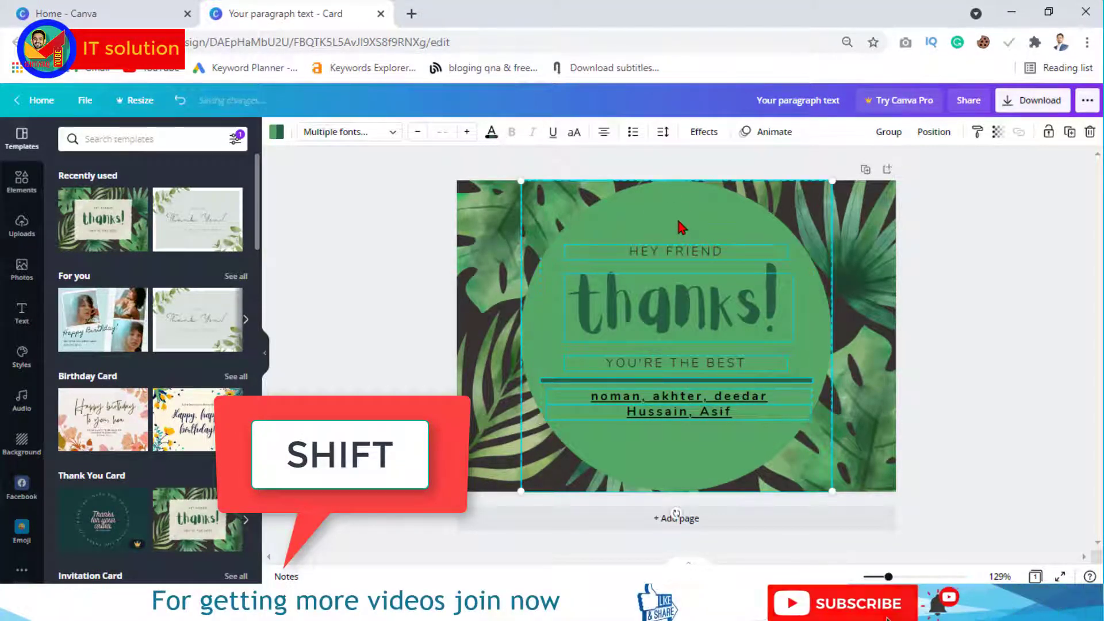
key(ctrl+g)
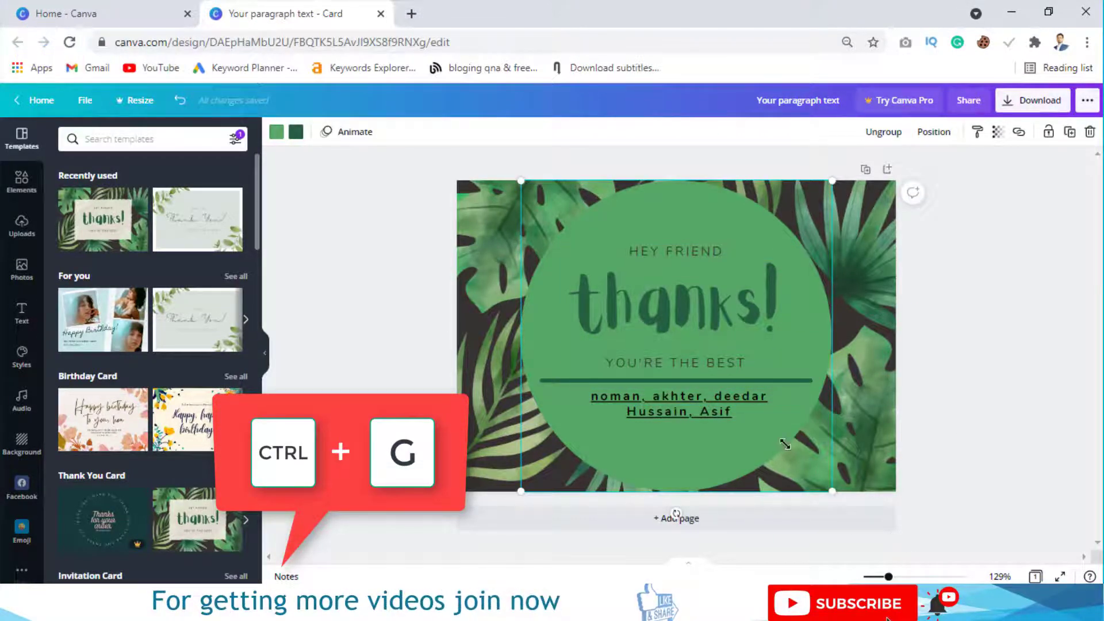
drag(785, 444, 841, 482)
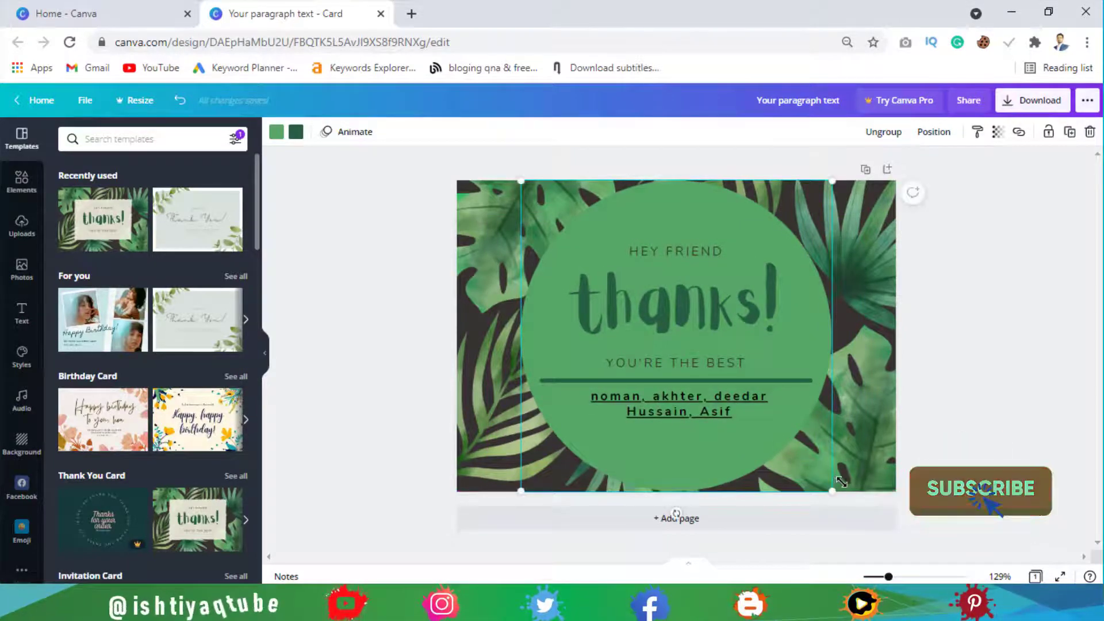